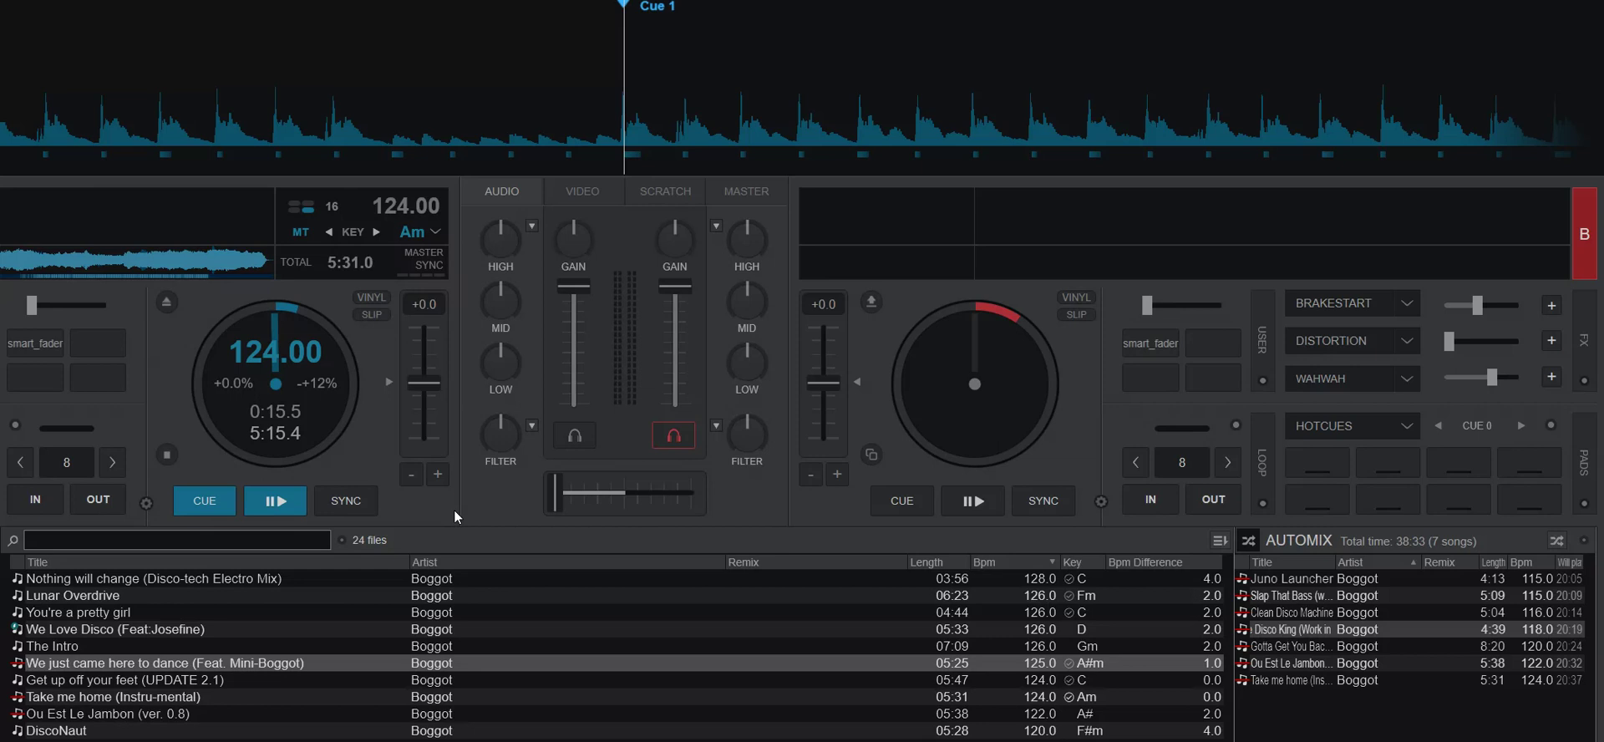
- Check which action the smart_fader custom button runs, then close the Button Editor
{"action": "right_click", "coordinate": [40, 348]}
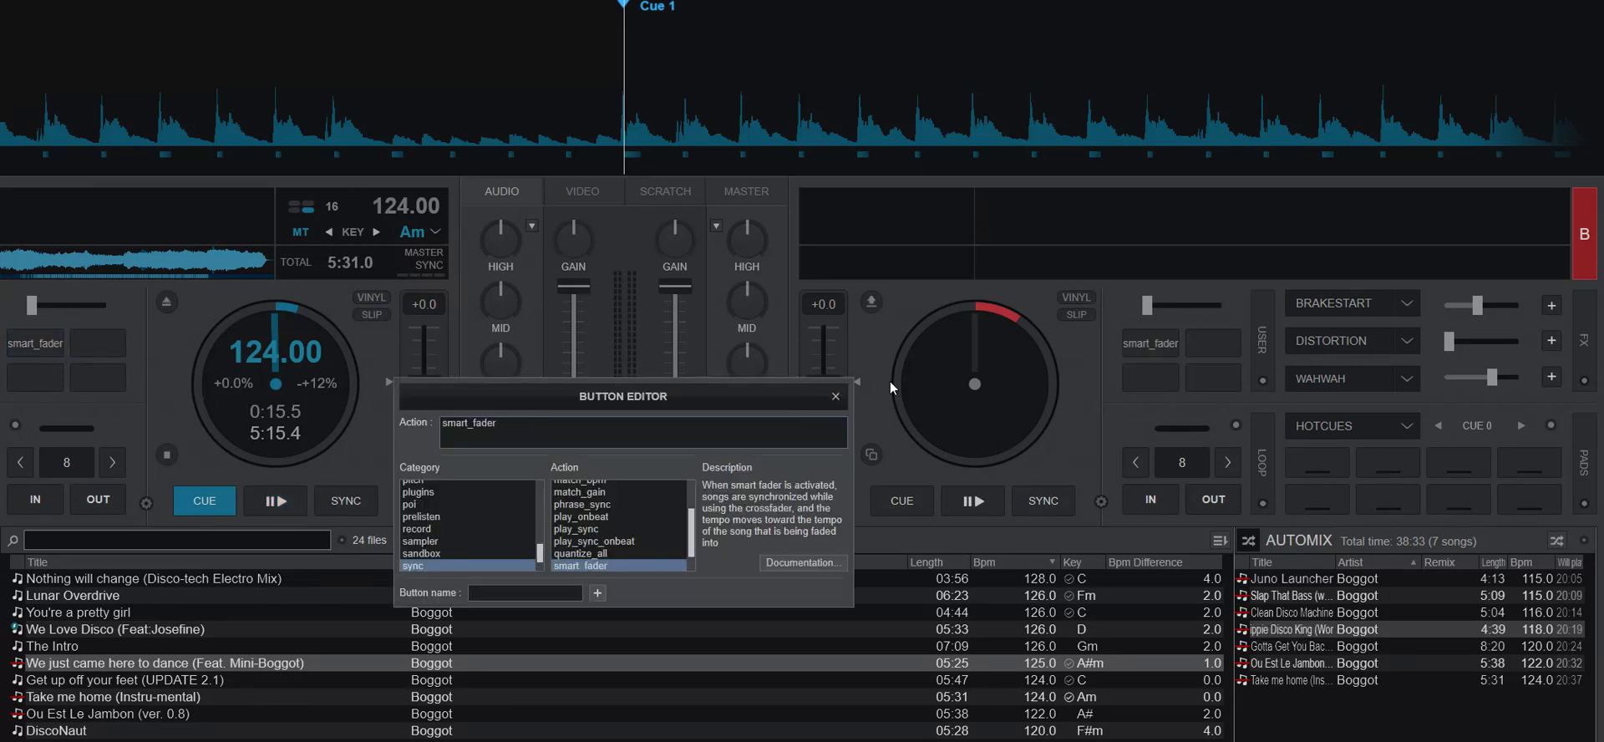
{"action": "left_click", "coordinate": [835, 397]}
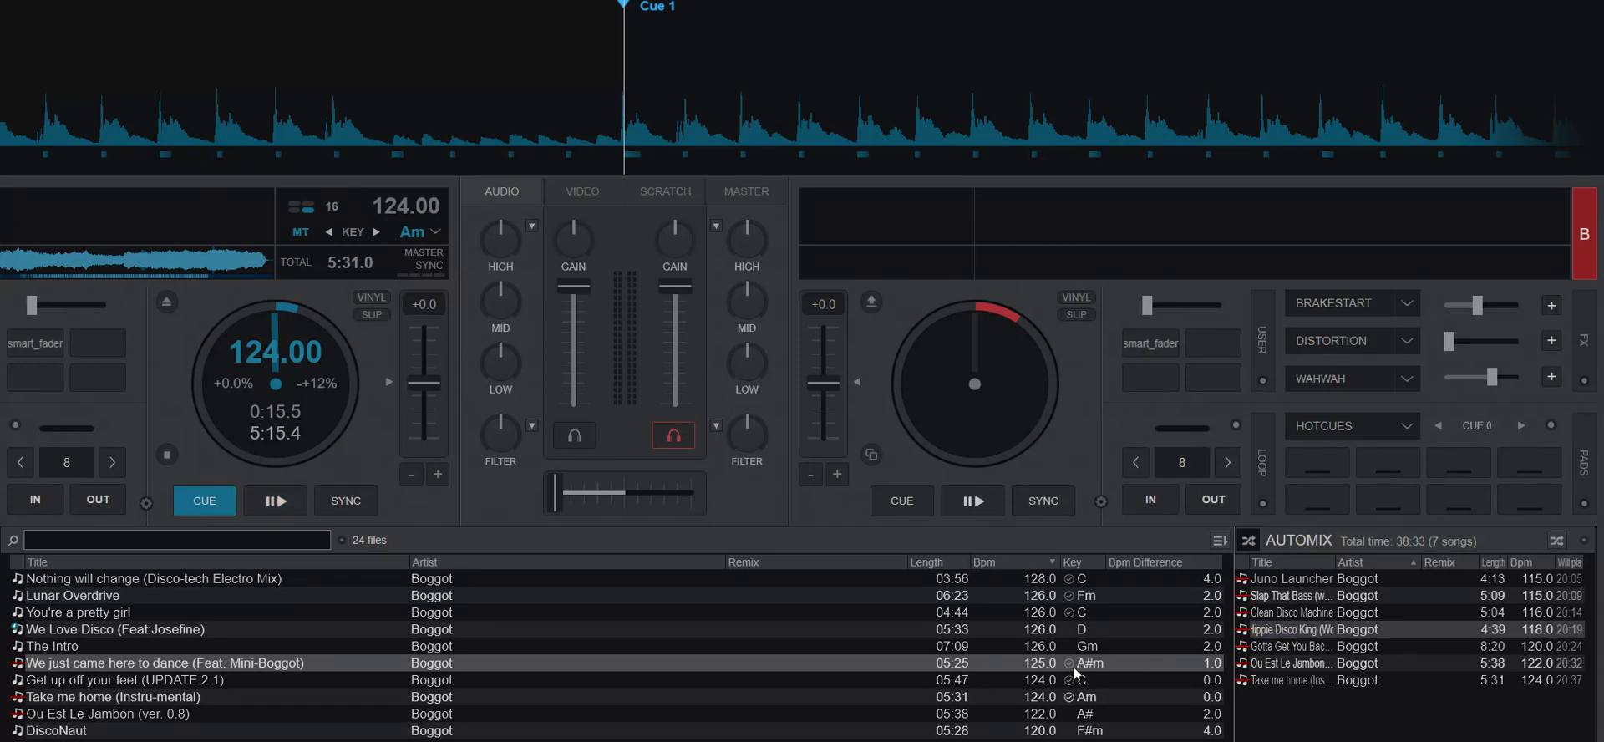
- Enable Auto Match KEY on deck 2 and reload 'We just came here to dance' so it shifts to Am
{"action": "left_click_drag", "start_coordinate": [1072, 665], "coordinate": [958, 447]}
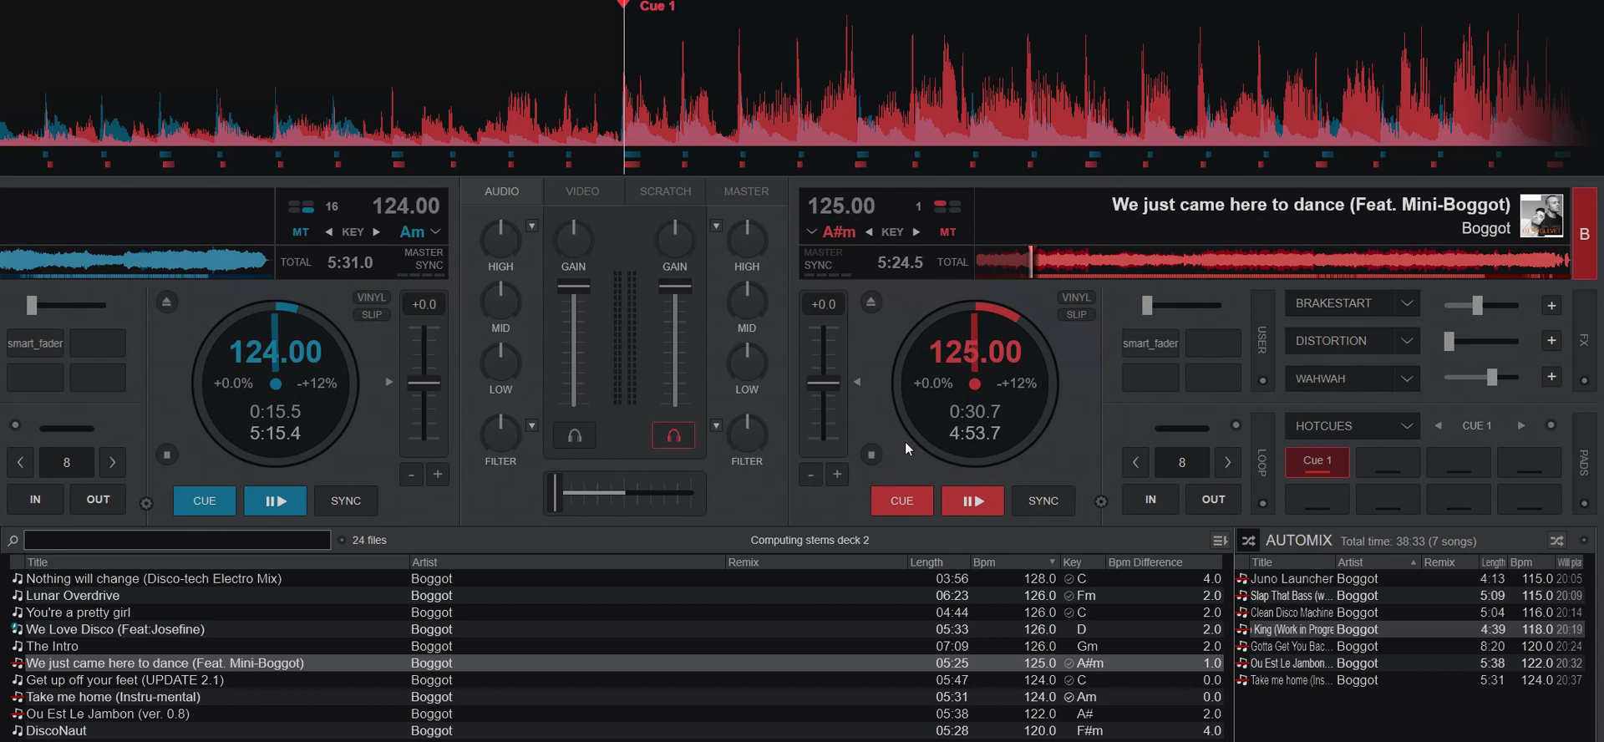
{"action": "left_click", "coordinate": [872, 302]}
{"action": "left_click", "coordinate": [1104, 503]}
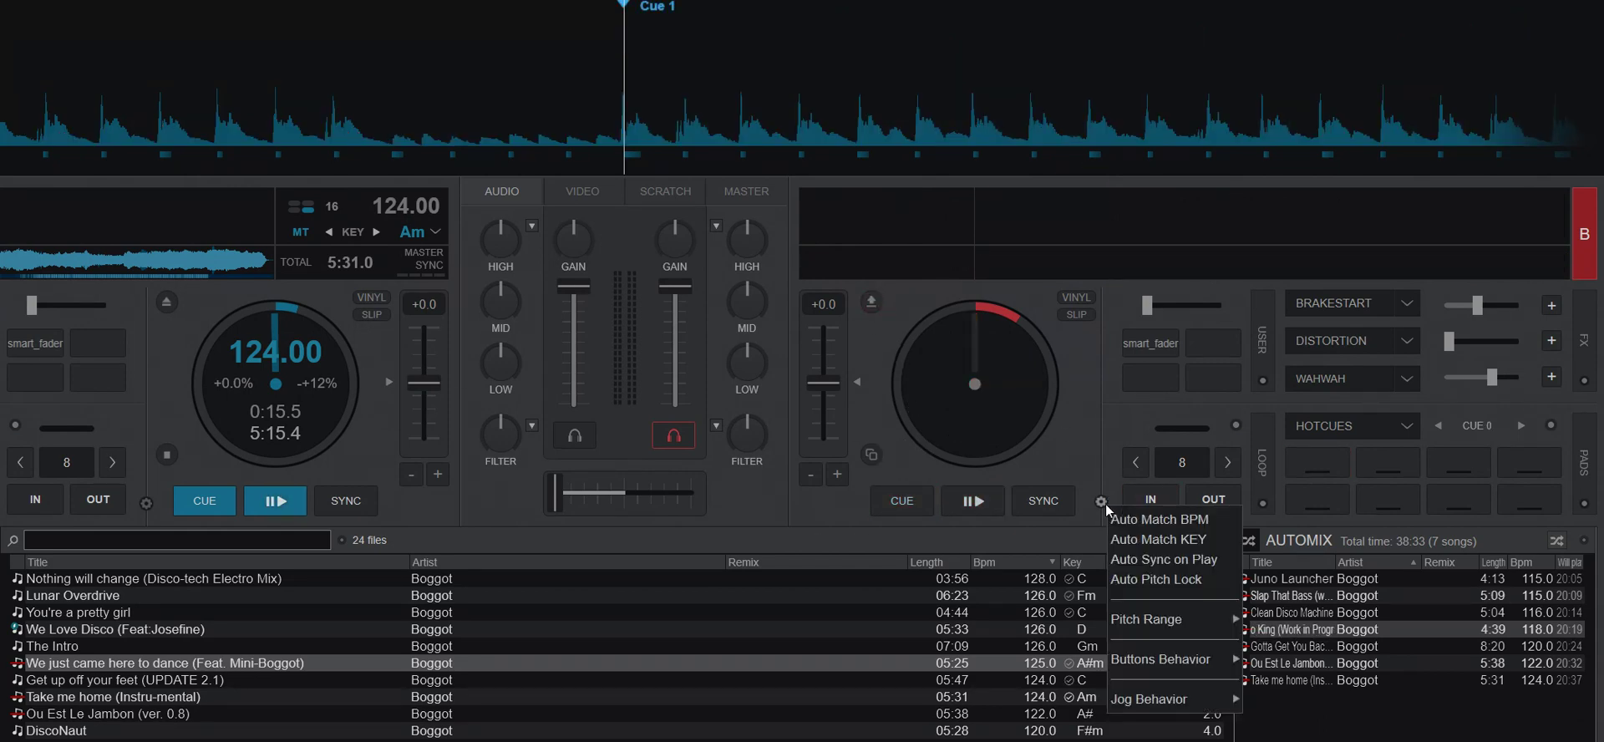
{"action": "left_click", "coordinate": [1170, 538]}
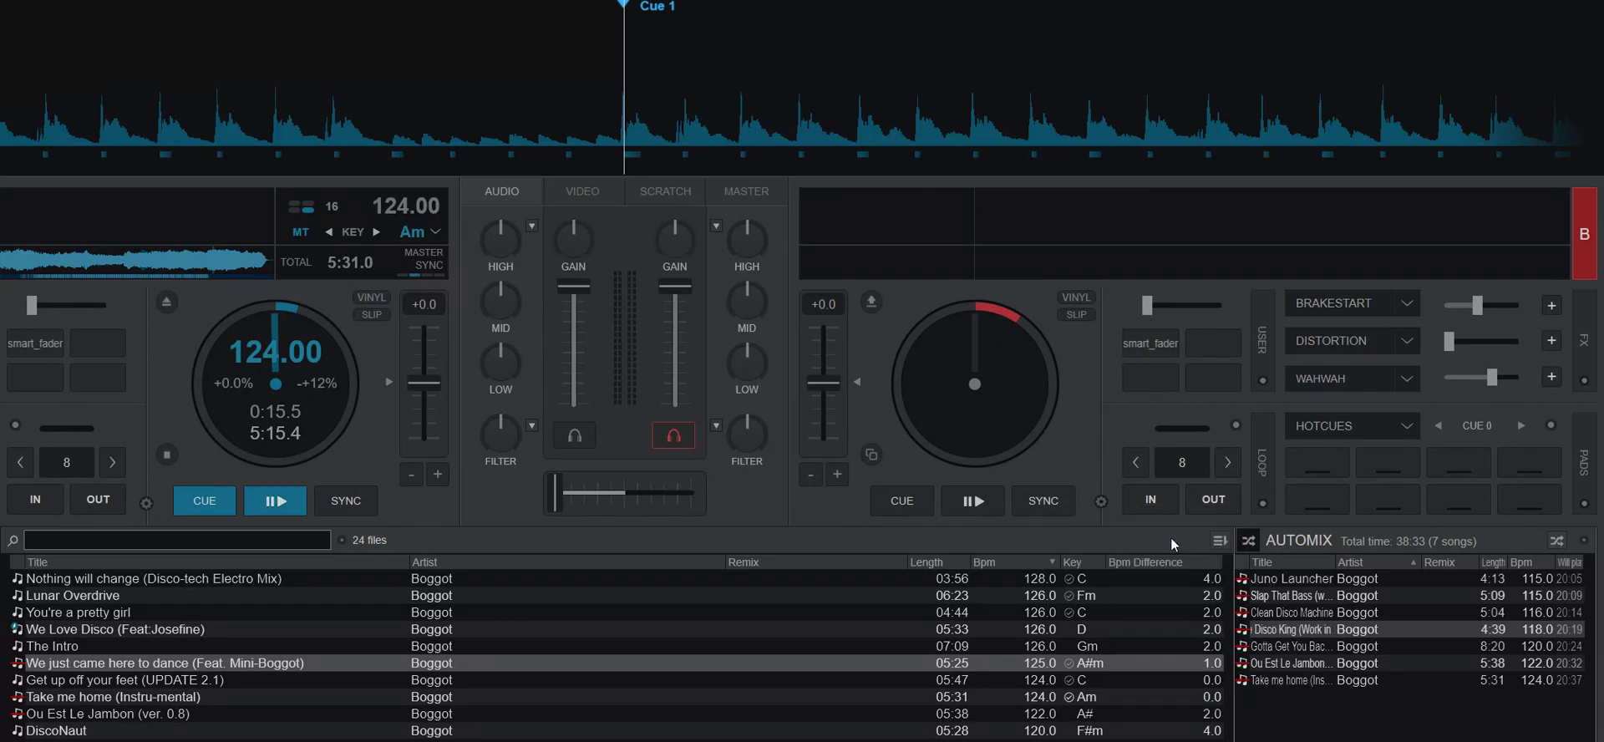
{"action": "left_click_drag", "start_coordinate": [1071, 658], "coordinate": [1023, 426]}
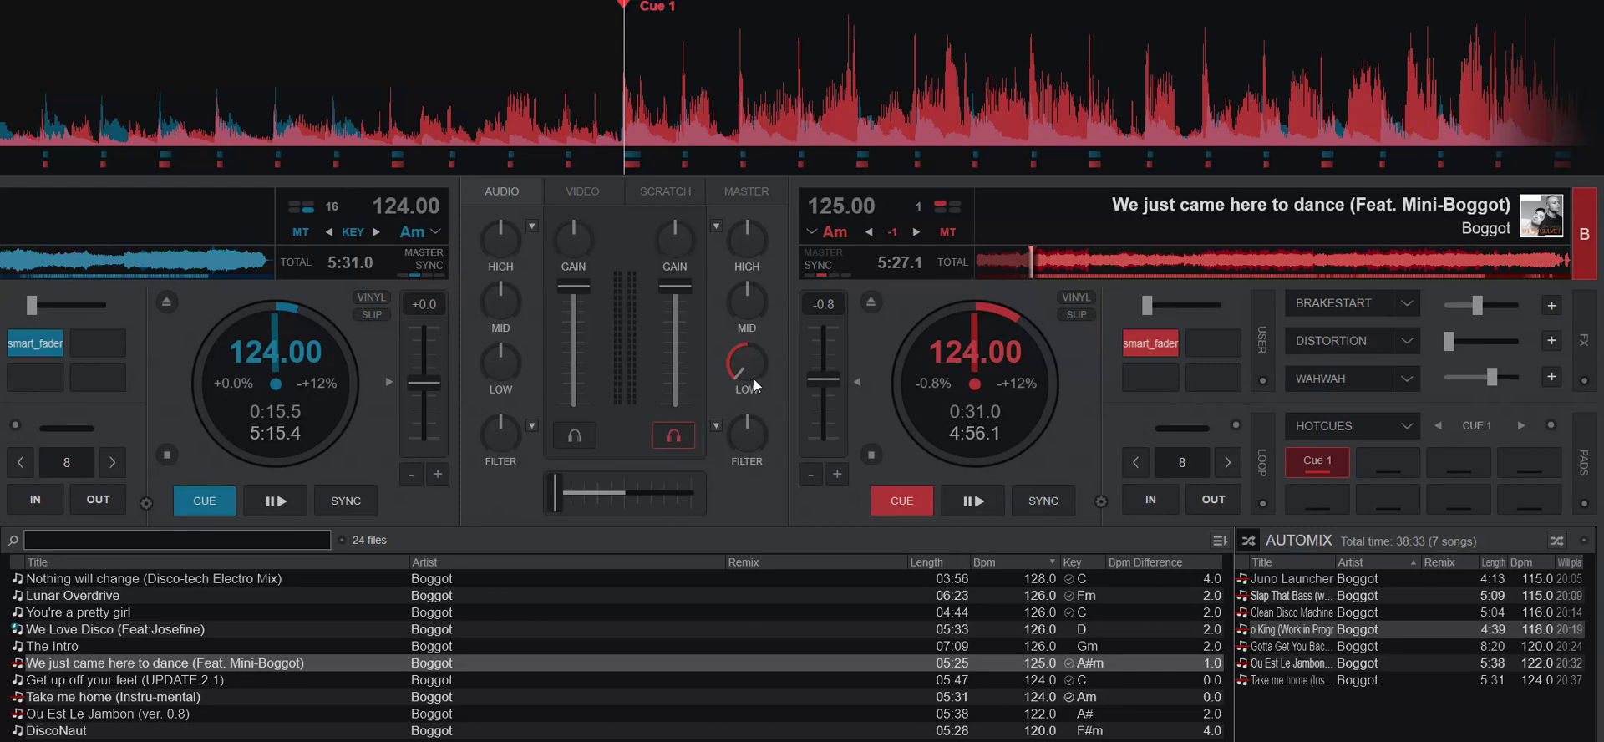
- Engage smart_fader on both decks so deck 2's tempo matches deck 1 at 124.00 BPM
{"action": "mouse_move", "coordinate": [923, 387]}
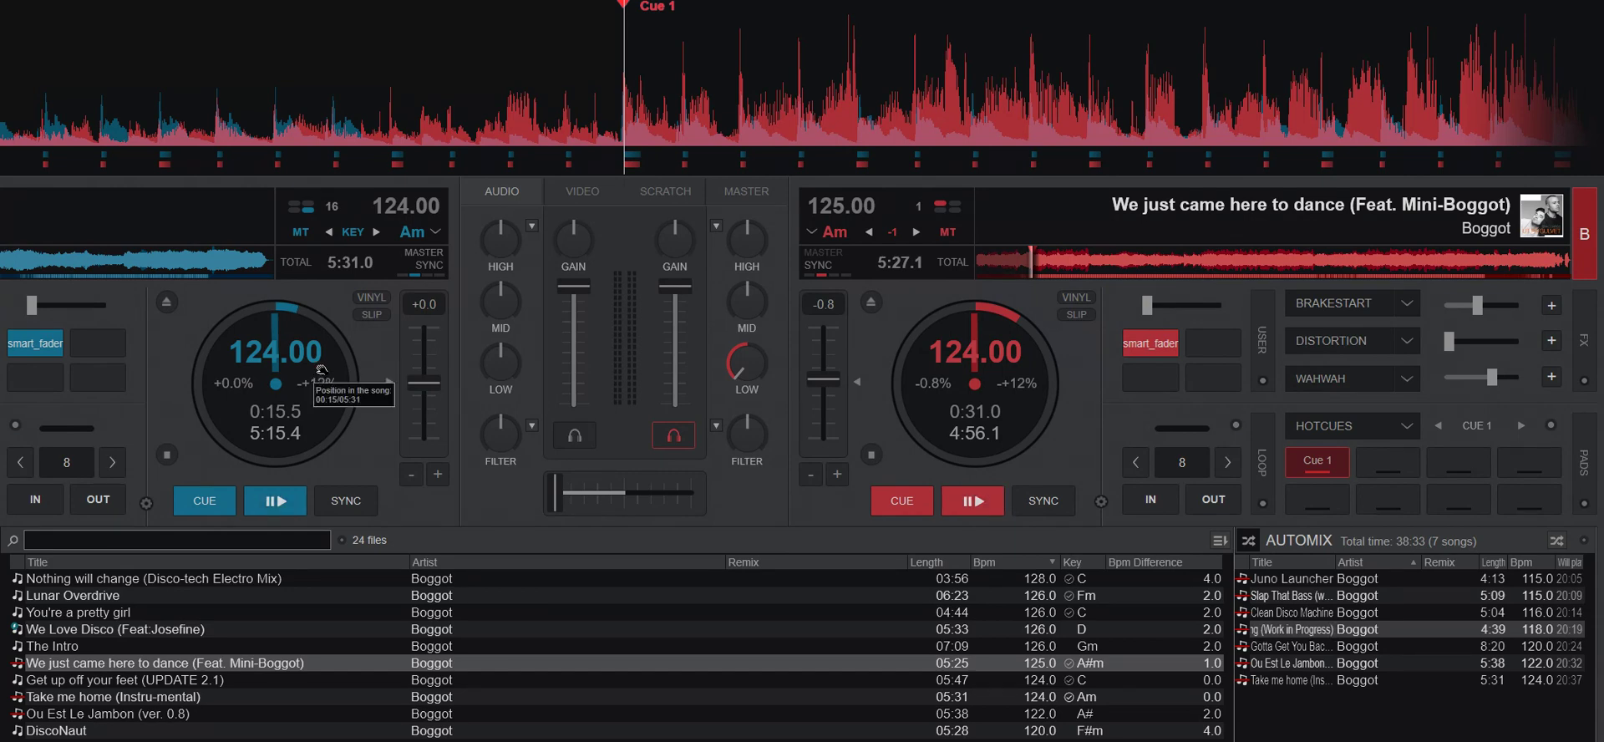
{"action": "left_click", "coordinate": [288, 503]}
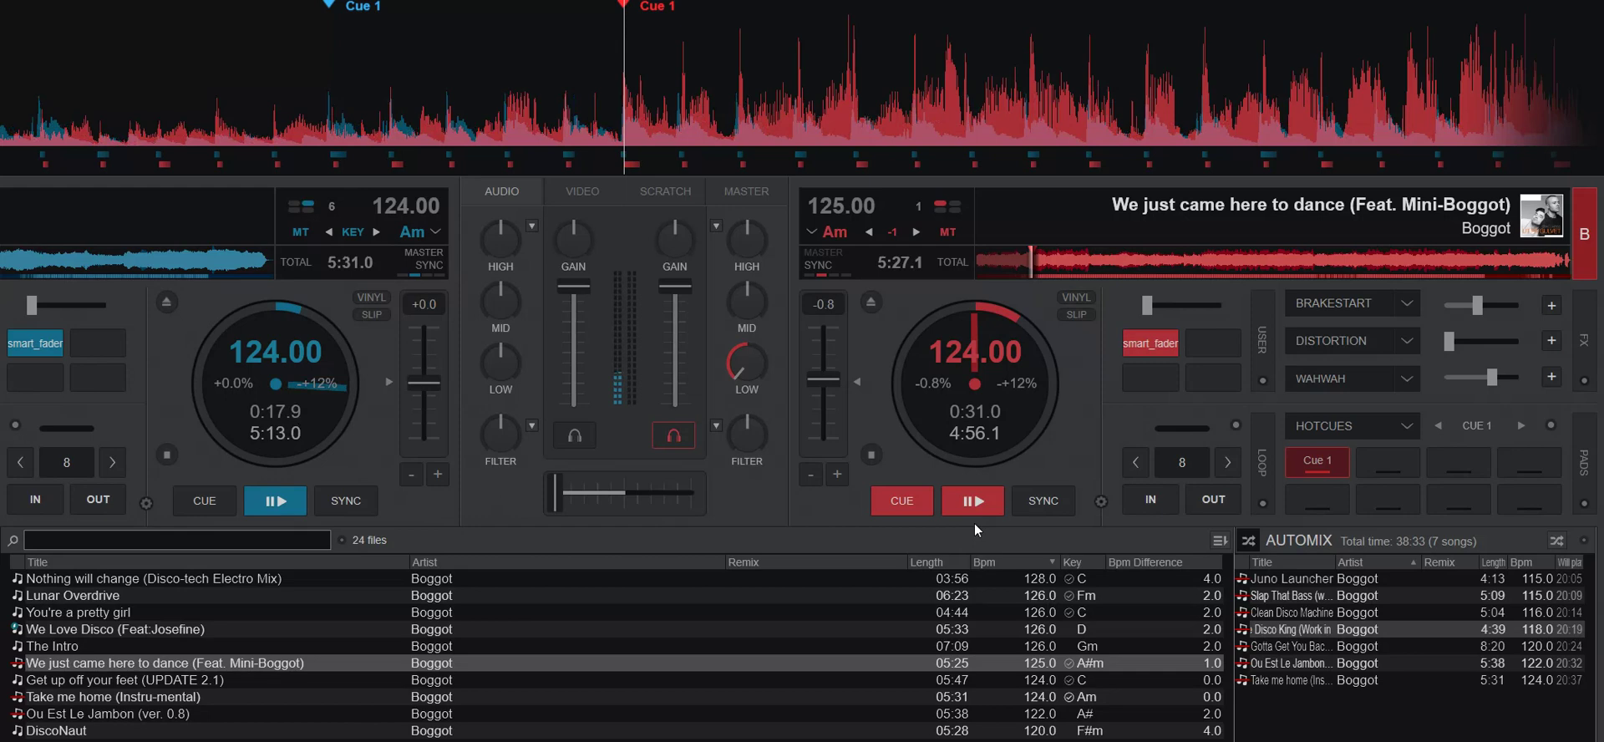
{"action": "left_click", "coordinate": [969, 498]}
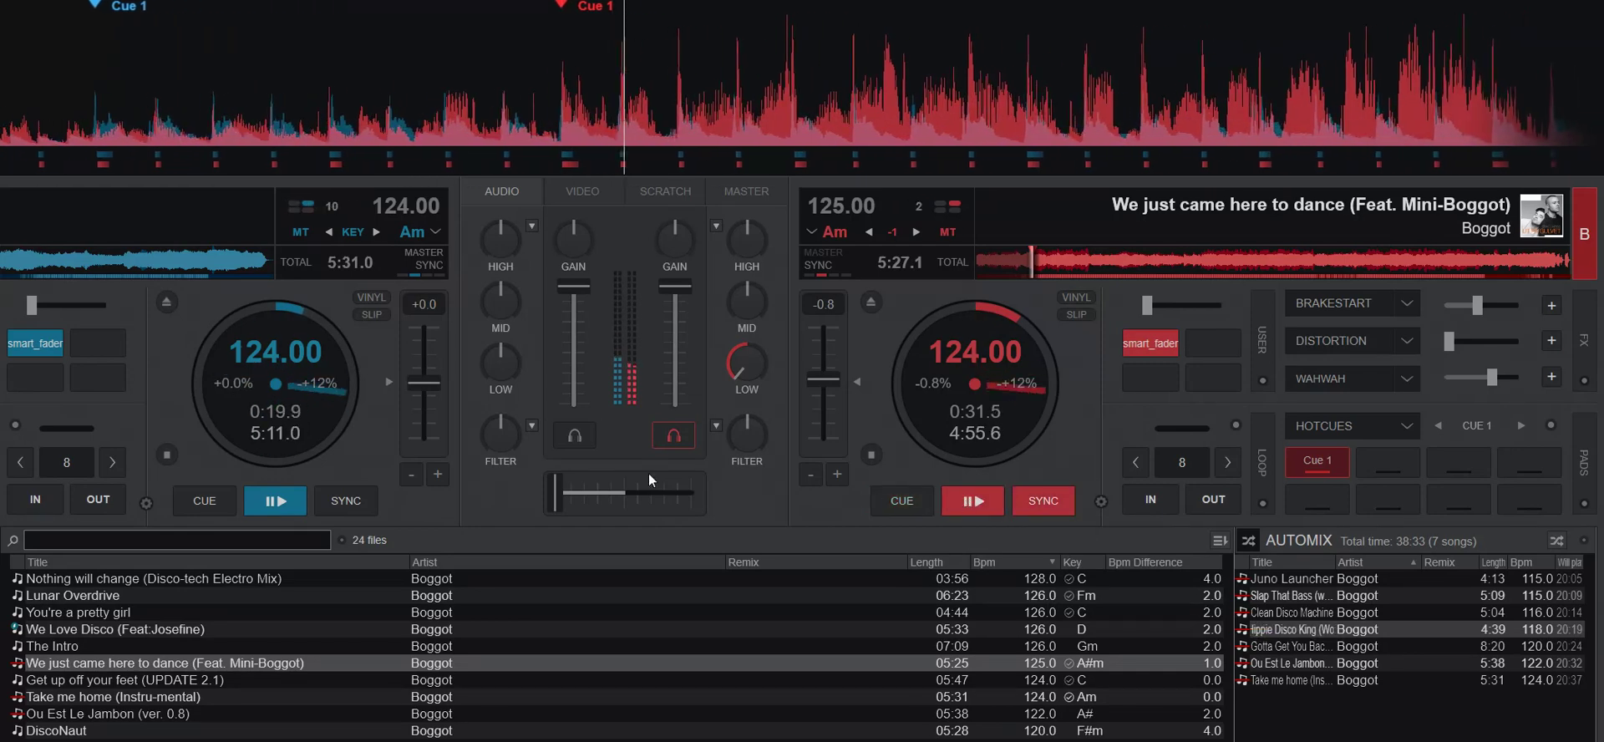
{"action": "left_click_drag", "start_coordinate": [558, 497], "coordinate": [699, 508]}
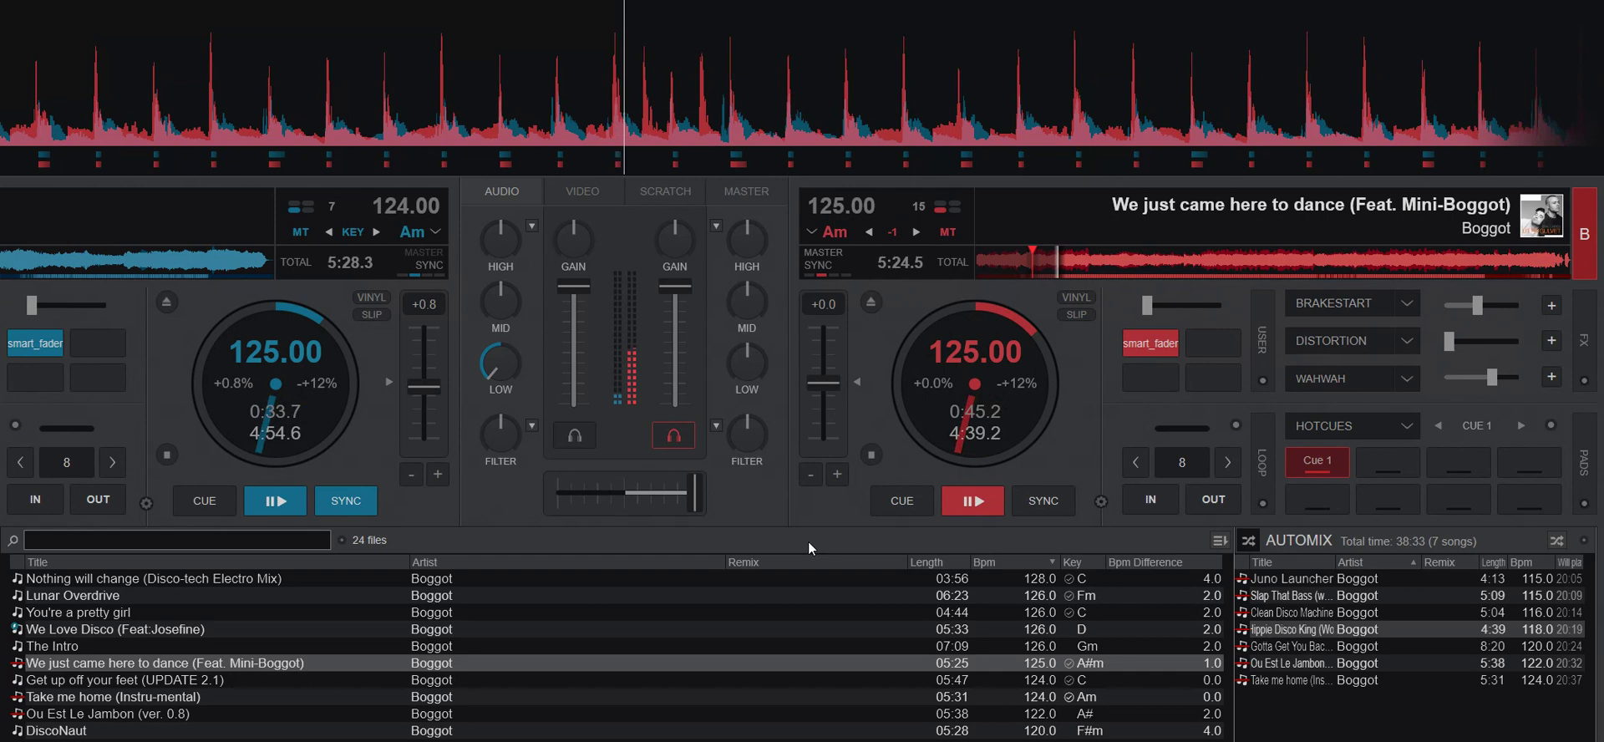
{"action": "left_click_drag", "start_coordinate": [695, 506], "coordinate": [554, 513]}
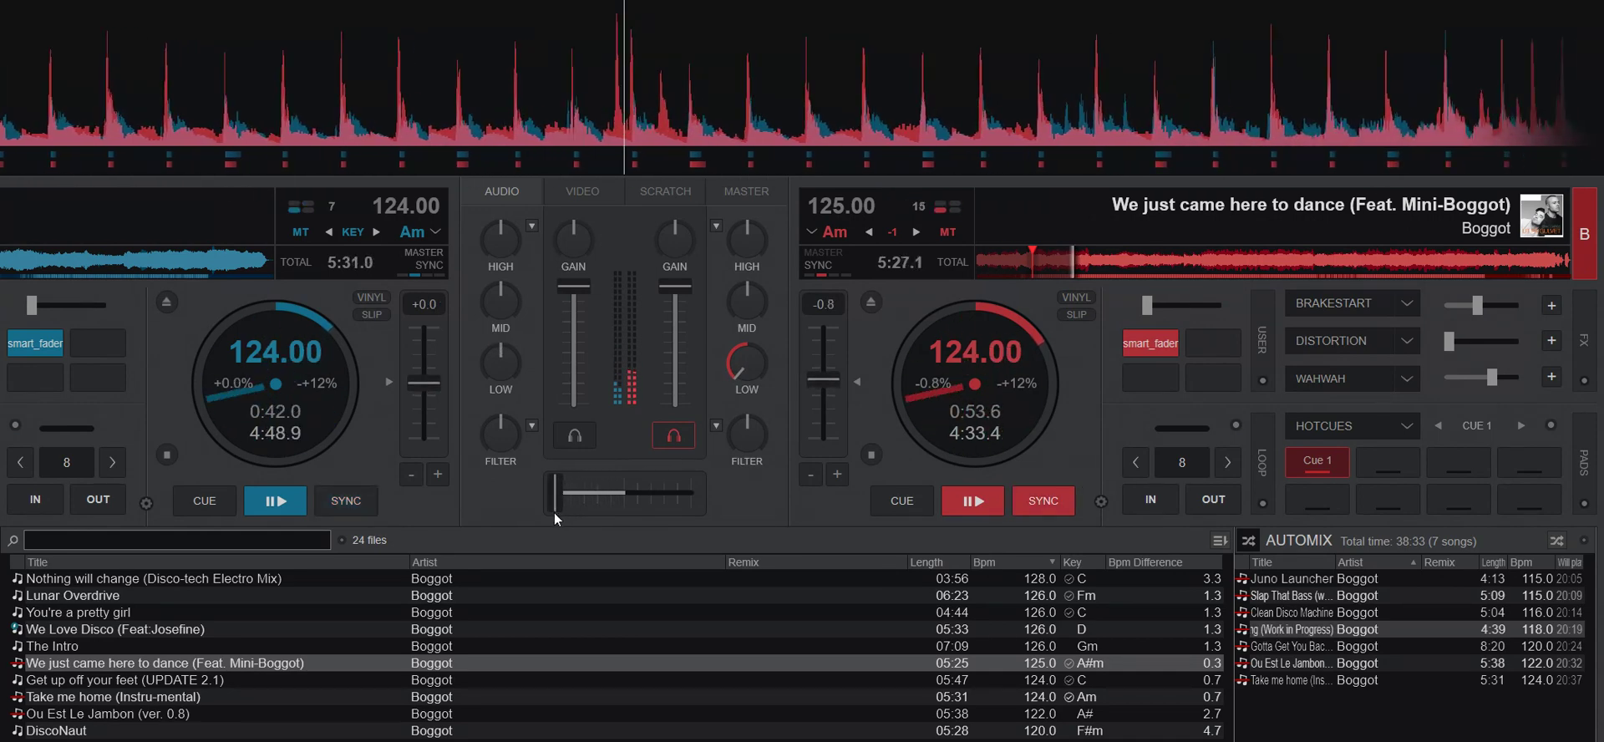
{"action": "left_click", "coordinate": [205, 500]}
{"action": "left_click", "coordinate": [904, 502]}
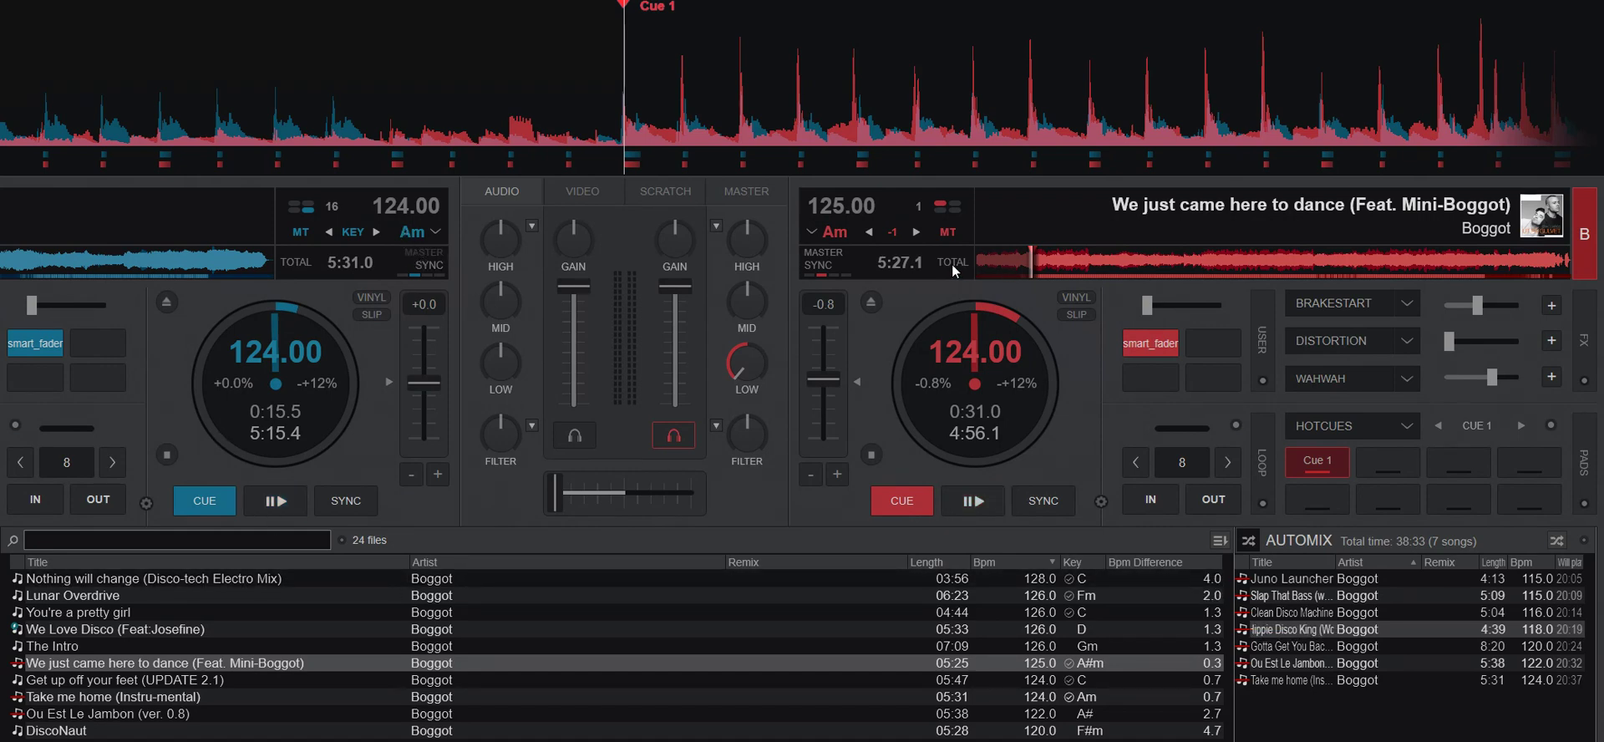
{"action": "left_click", "coordinate": [1100, 502]}
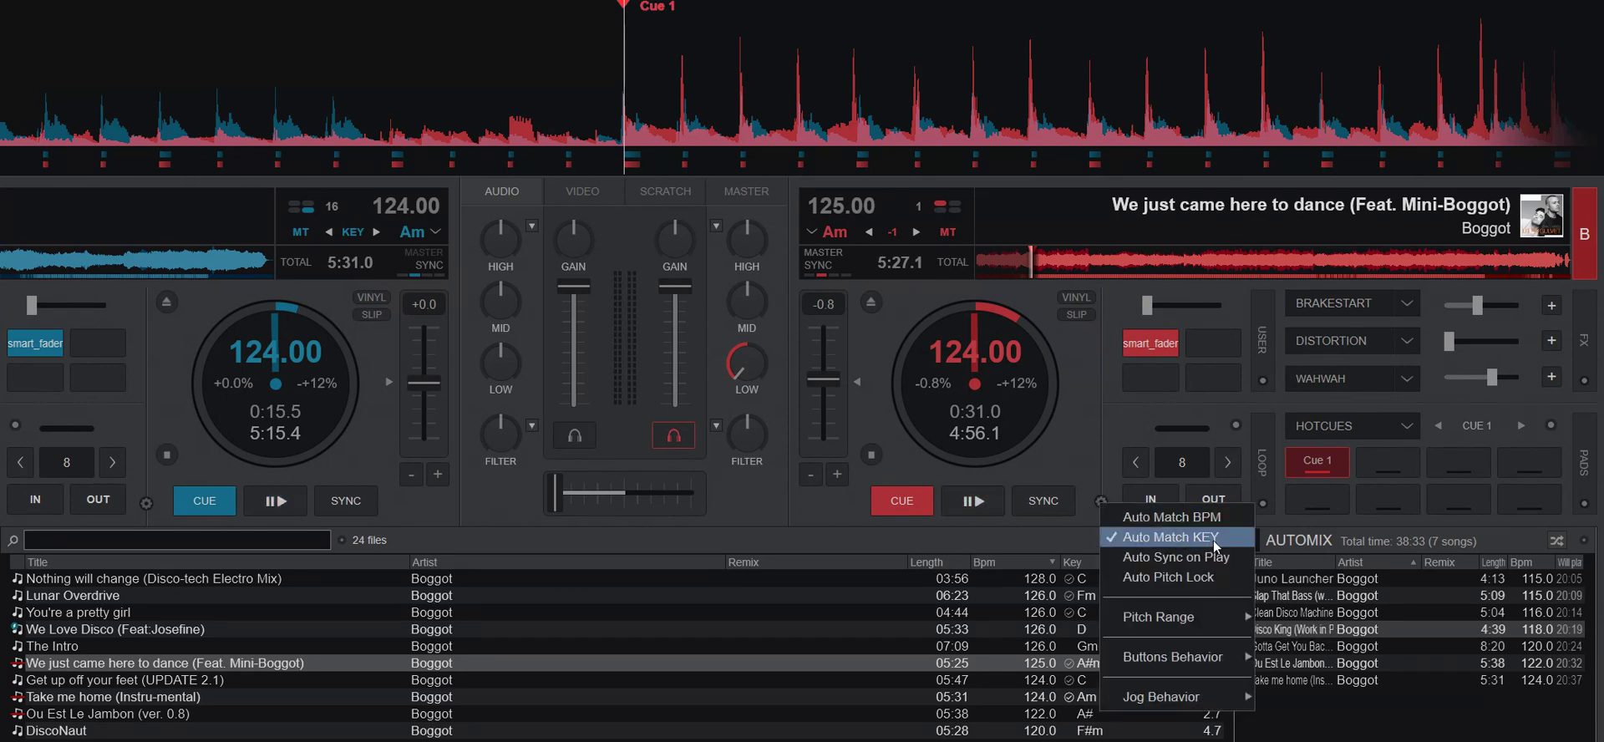
{"action": "left_click", "coordinate": [1096, 442]}
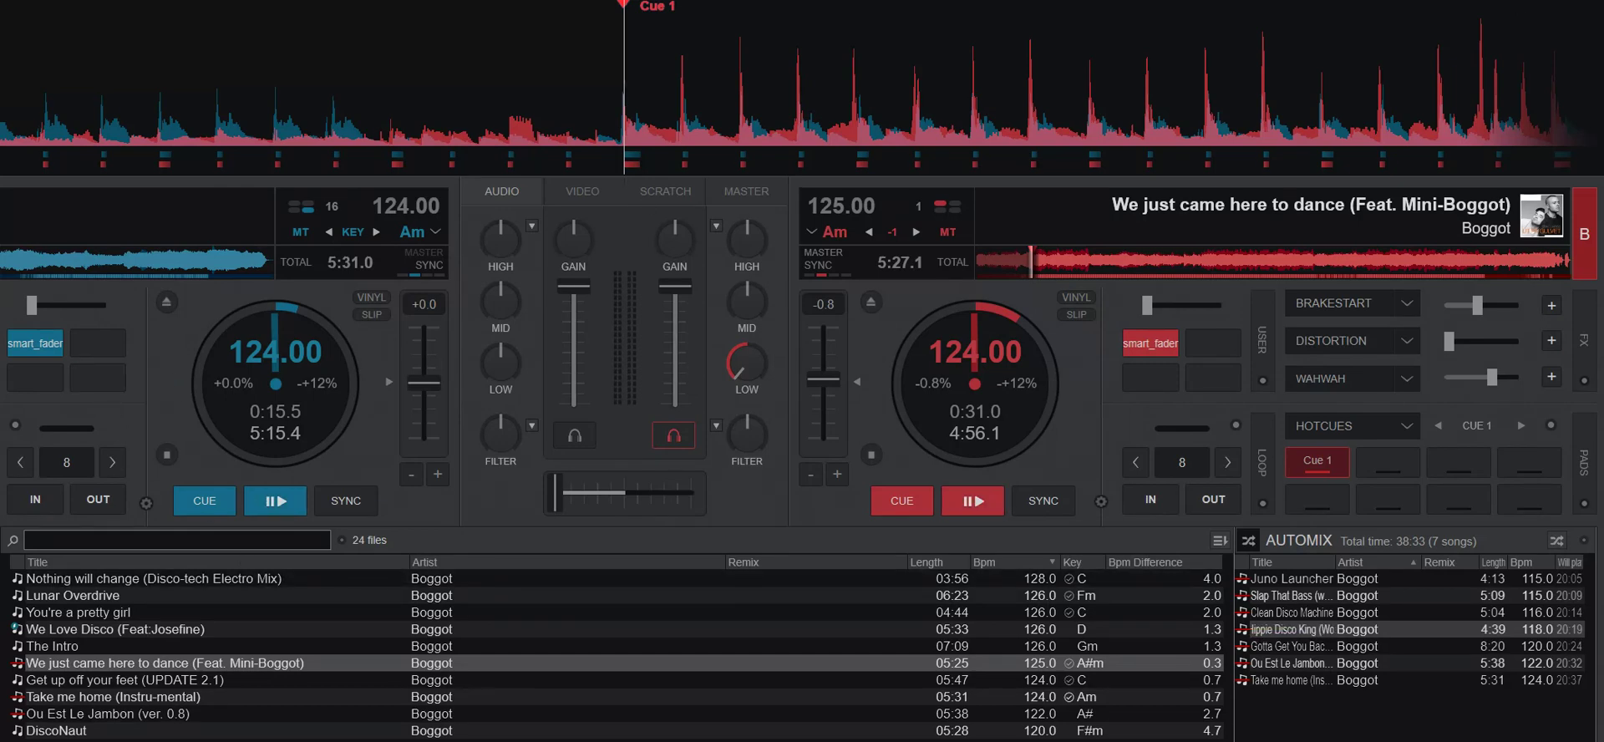
{"action": "key", "text": "ctrl+o"}
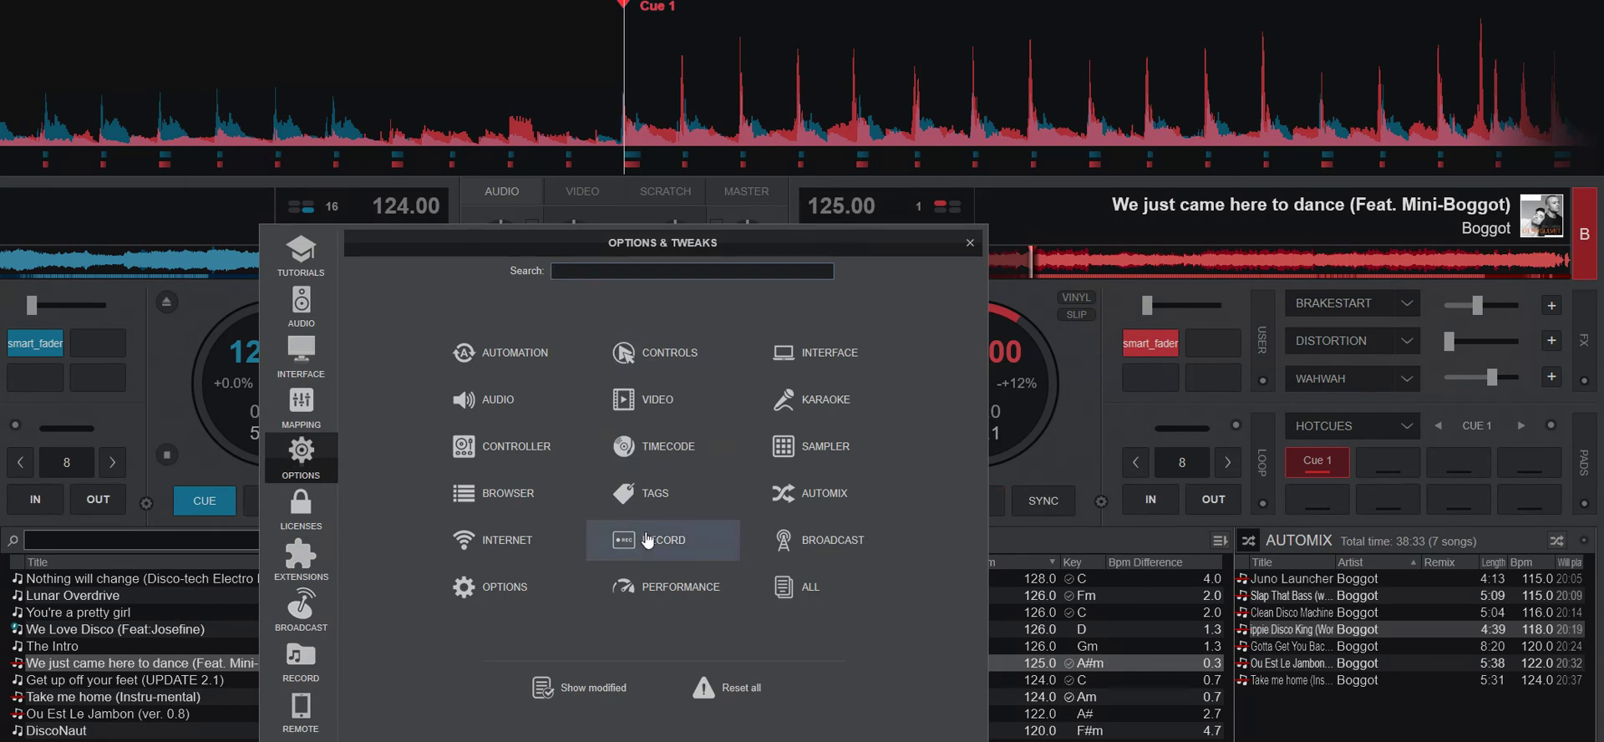
{"action": "type", "text": "fader"}
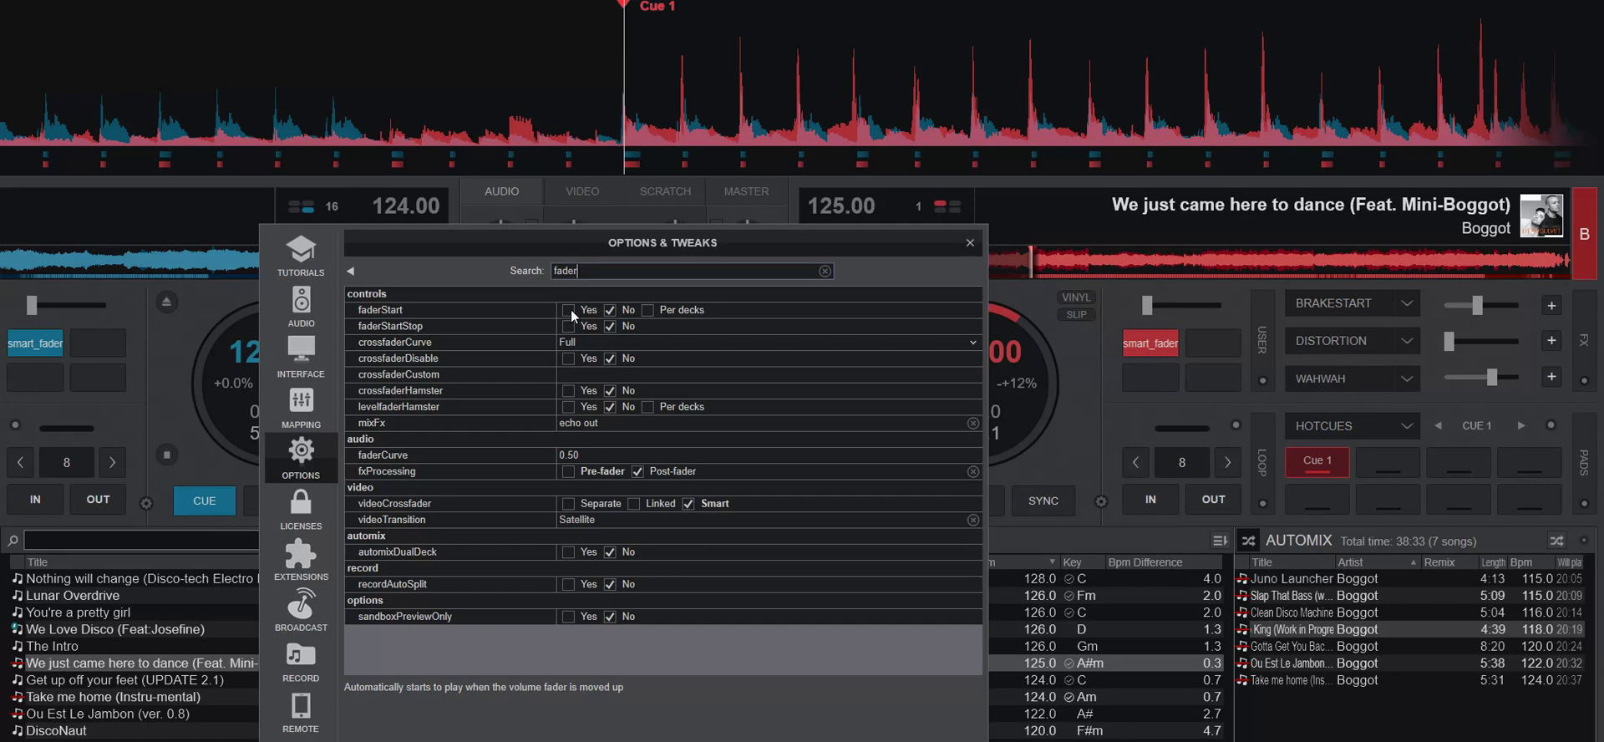
{"action": "left_click", "coordinate": [969, 245]}
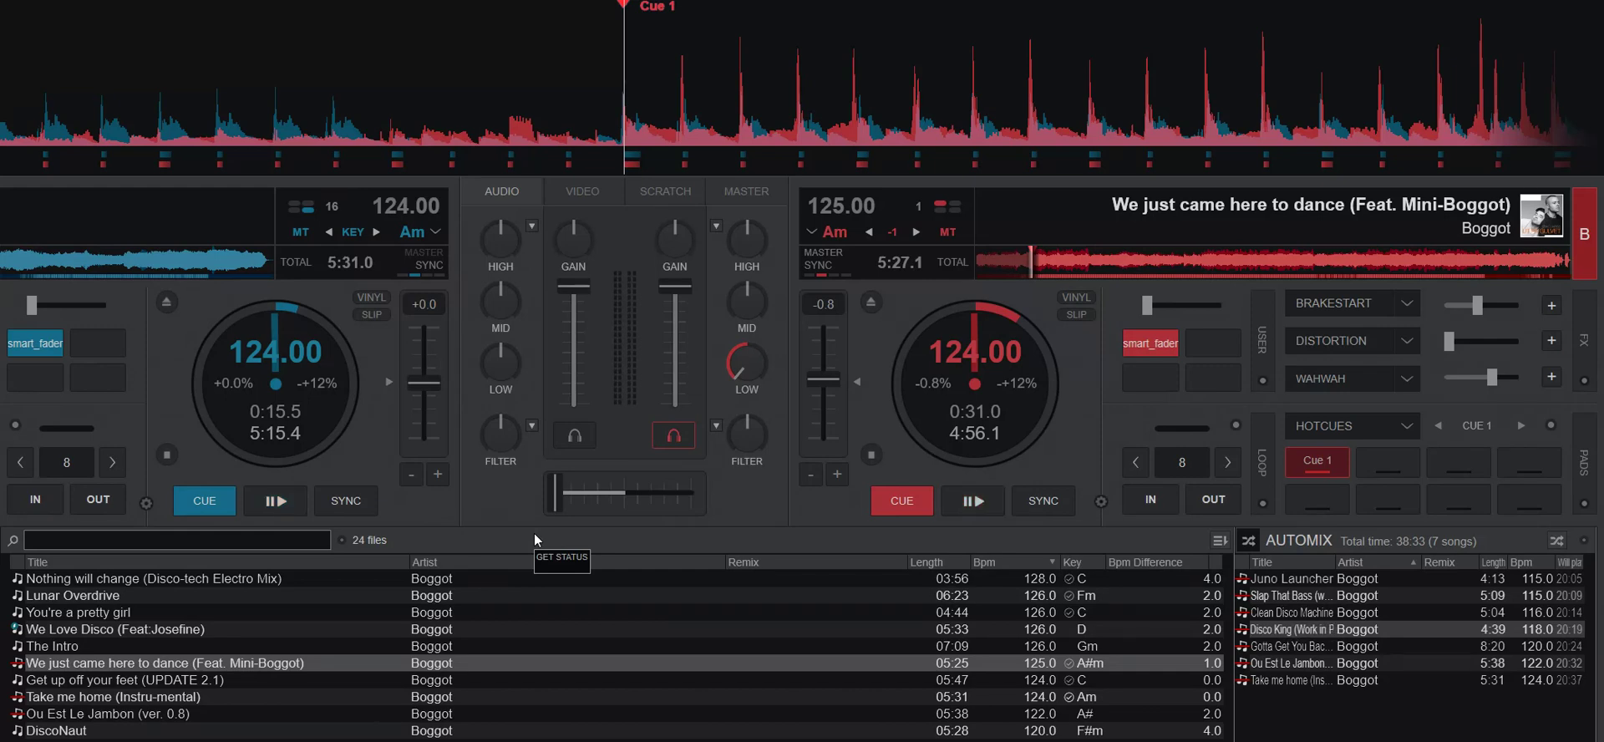
- Play deck A, slide the crossfader across to start deck B, then ease it back toward centre
{"action": "left_click", "coordinate": [280, 509]}
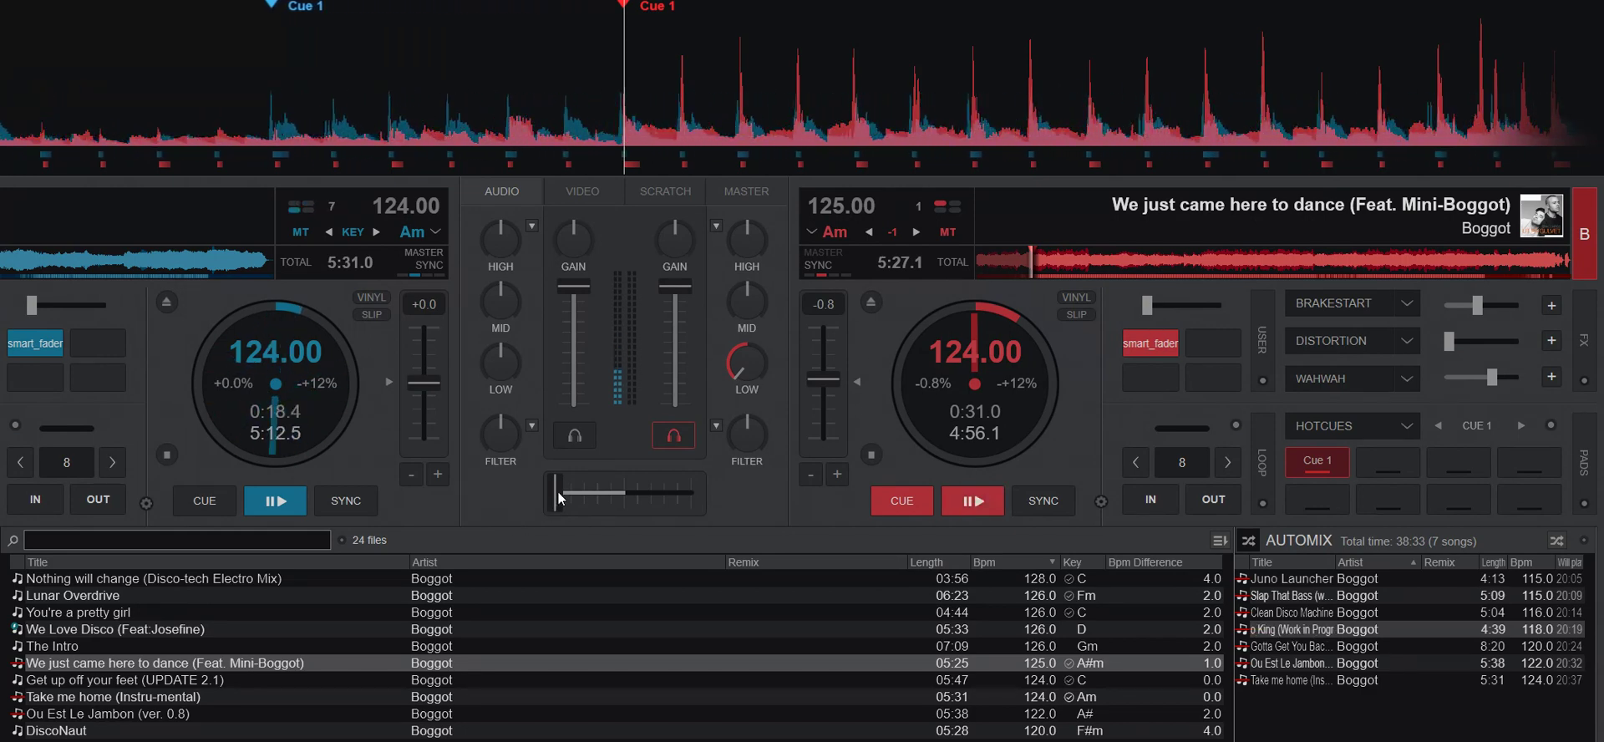
{"action": "left_click_drag", "start_coordinate": [559, 499], "coordinate": [697, 500]}
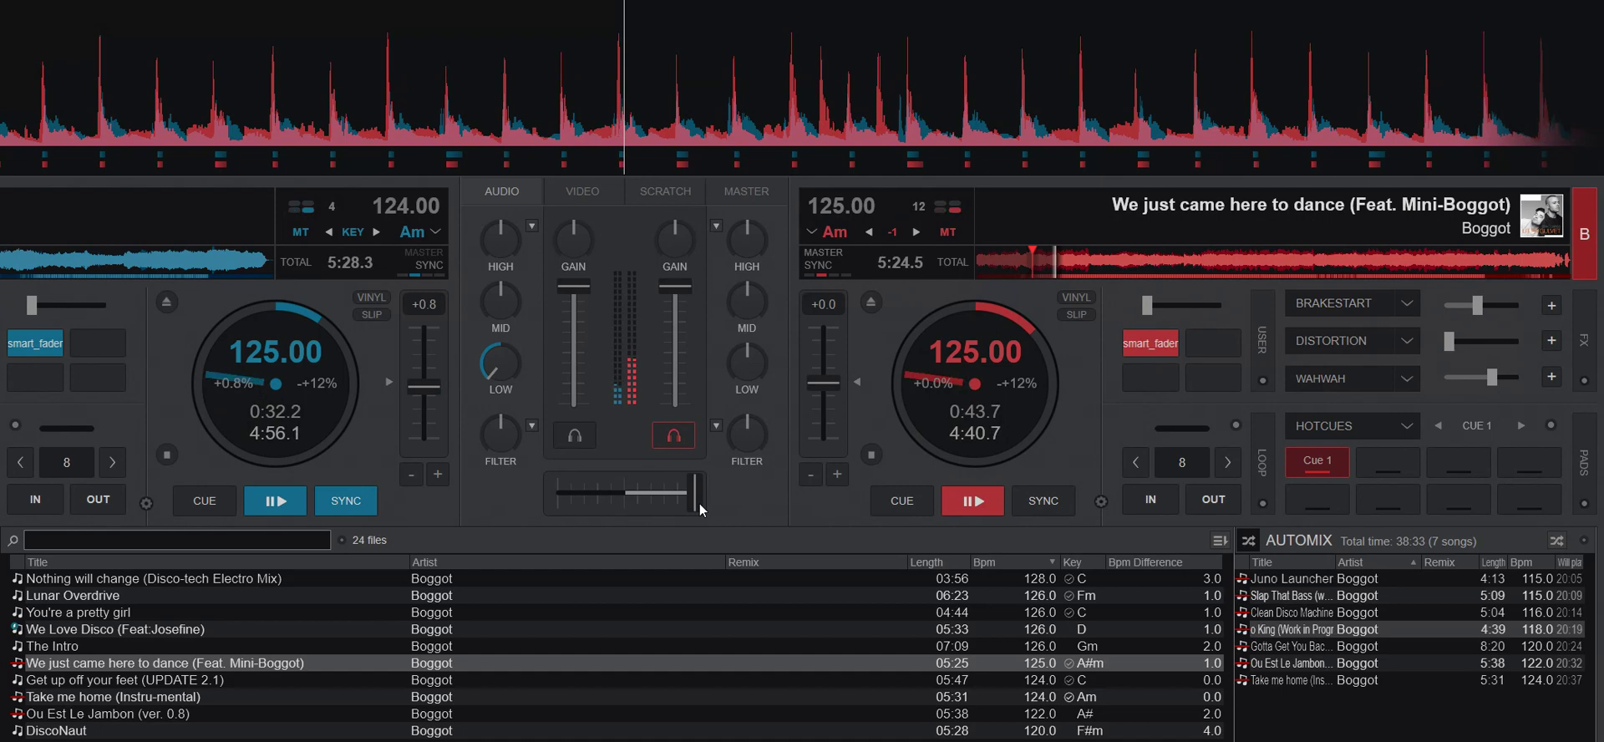
{"action": "left_click_drag", "start_coordinate": [700, 504], "coordinate": [557, 494]}
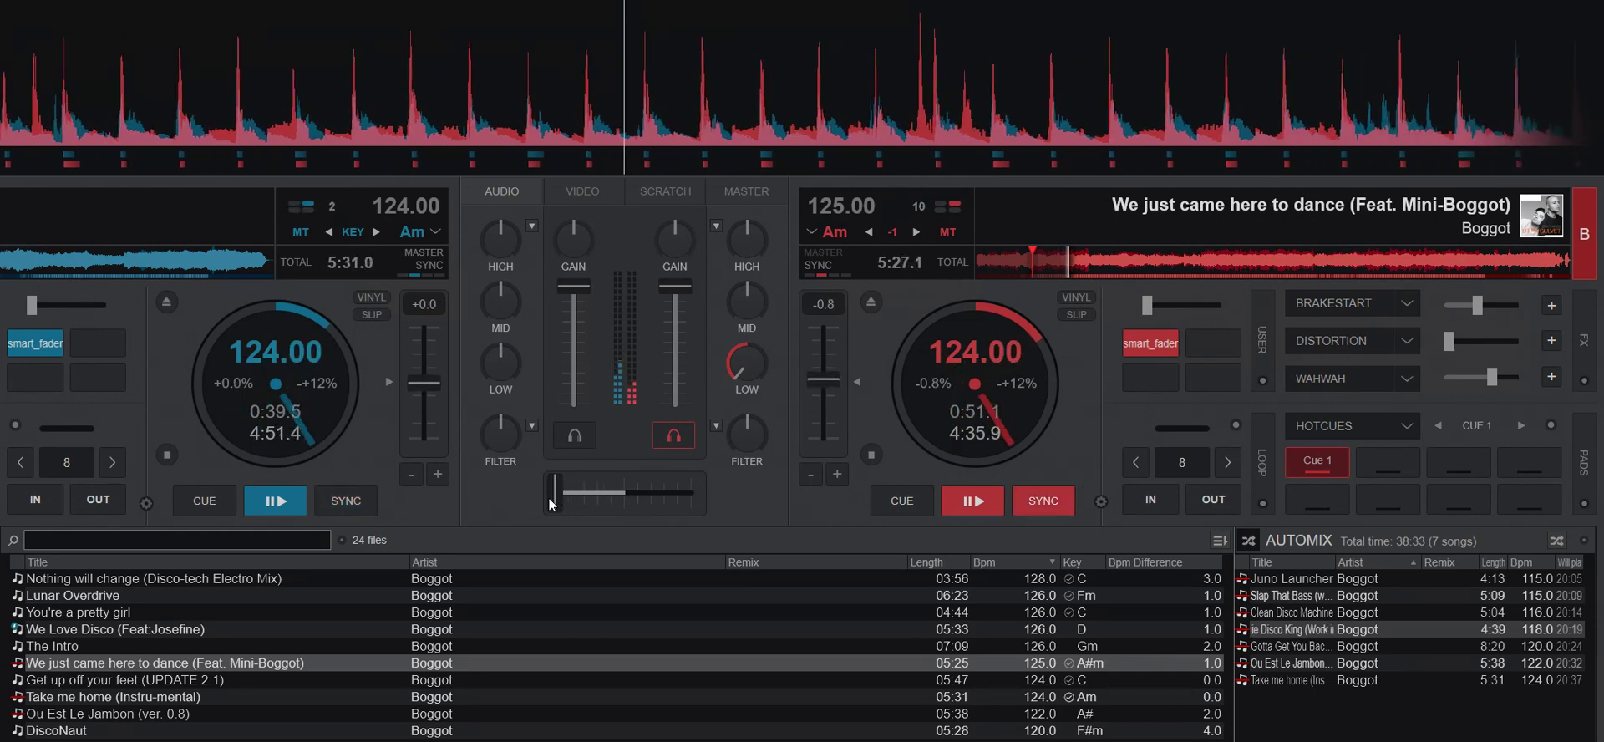
- Return both decks to their cue points and confirm faderStart and faderStartStop are Yes in Options & Tweaks
{"action": "left_click", "coordinate": [205, 500]}
{"action": "left_click", "coordinate": [920, 501]}
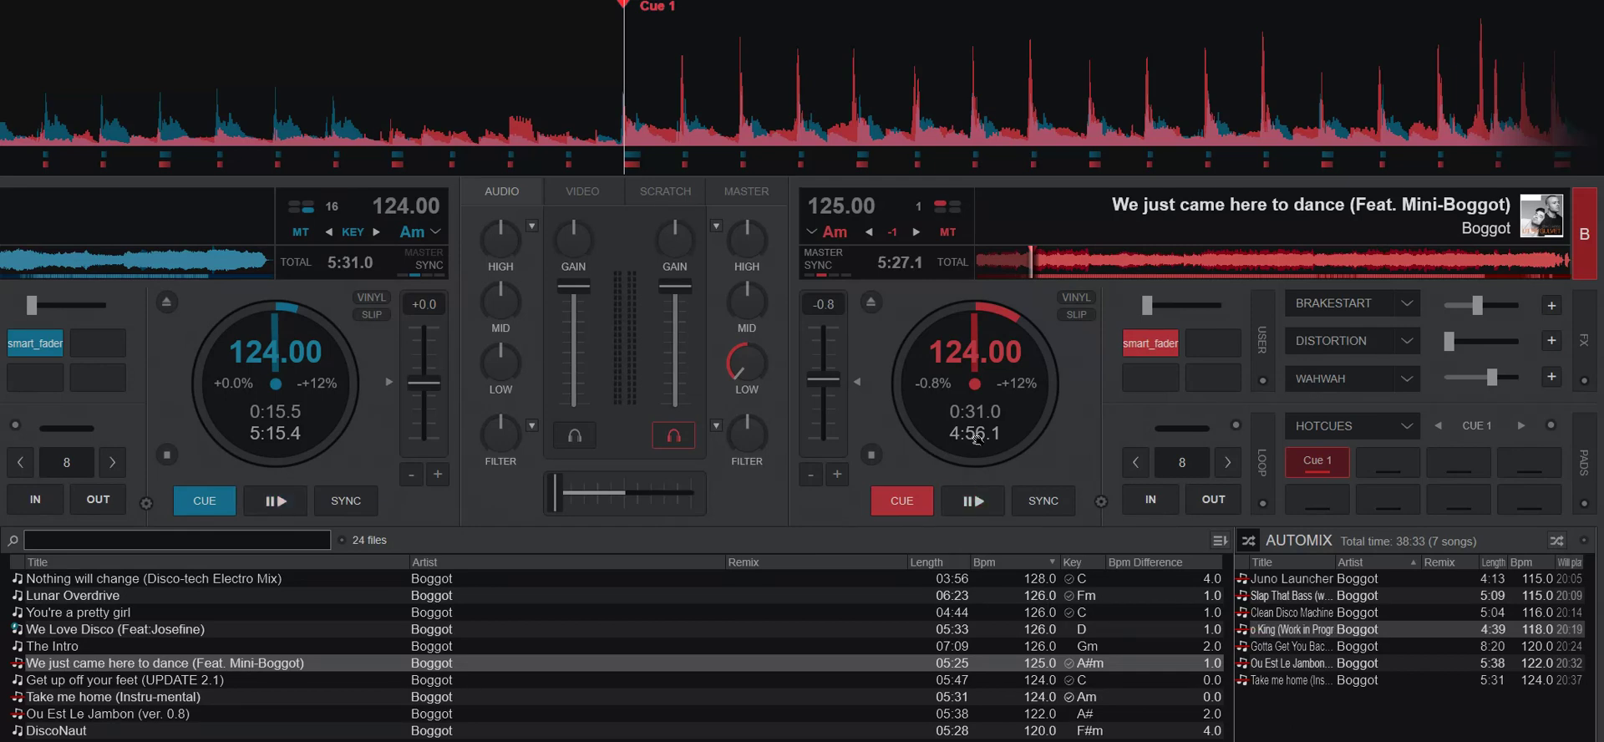
{"action": "left_click", "coordinate": [886, 184]}
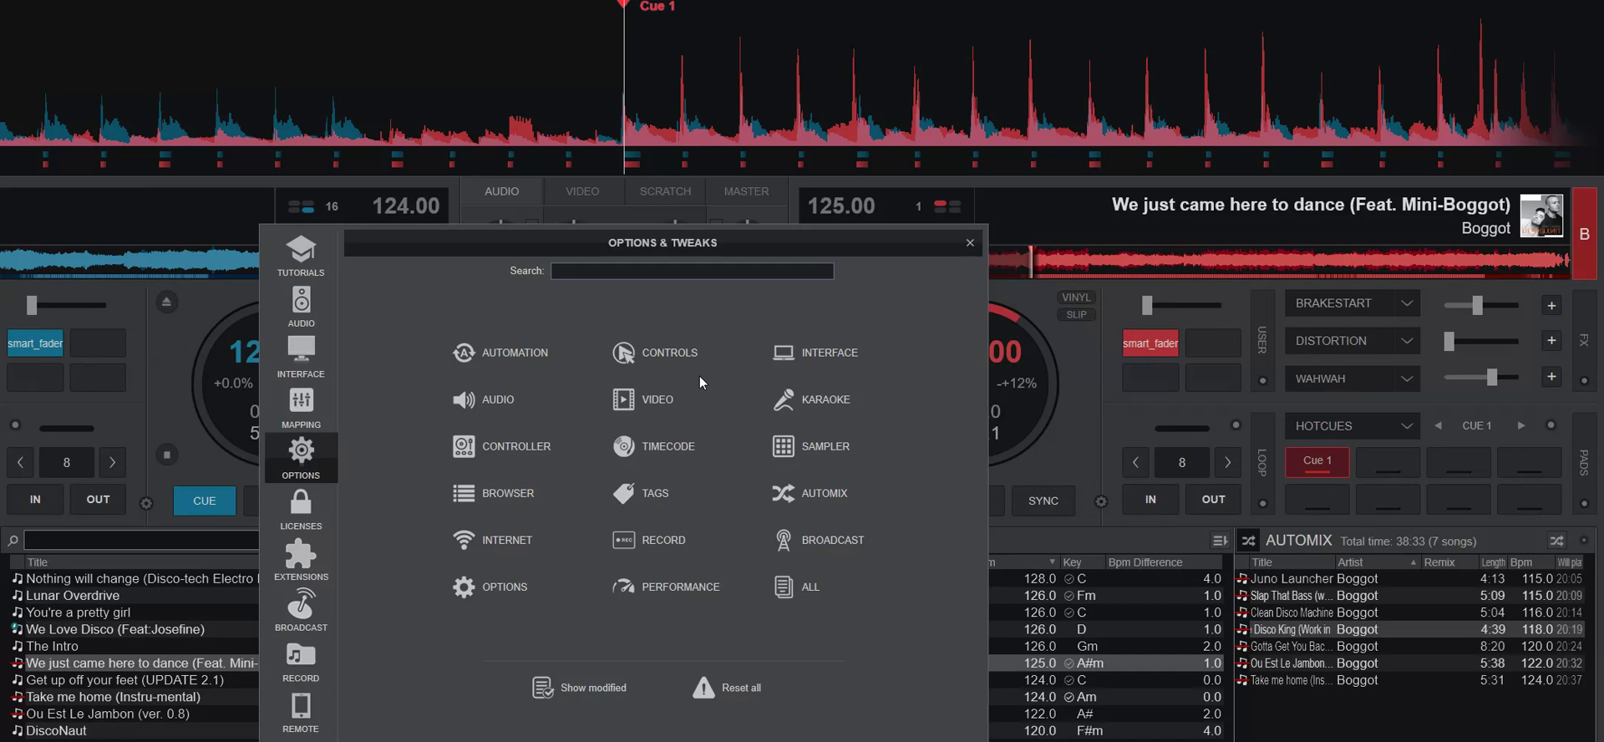
{"action": "type", "text": "fast"}
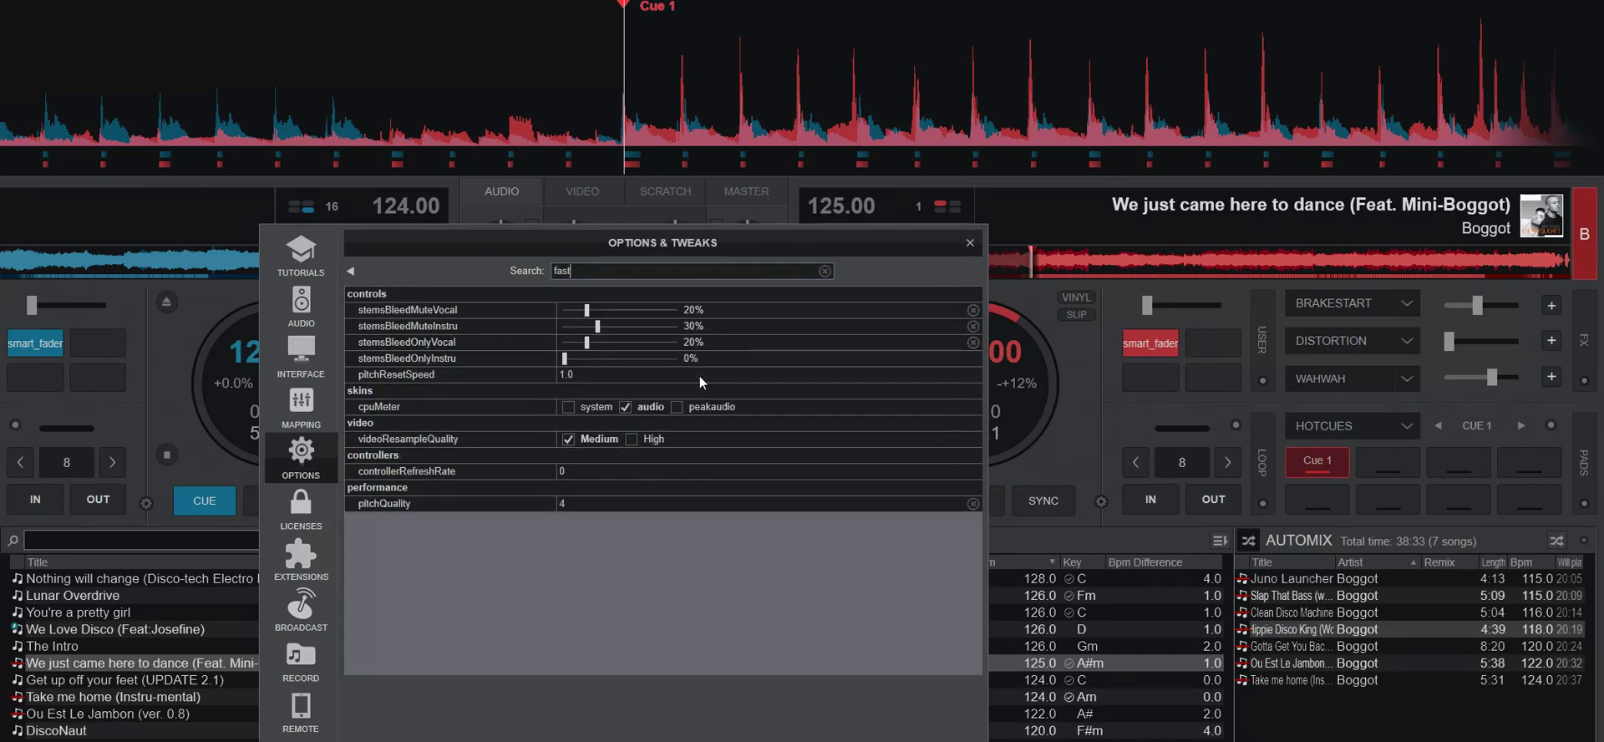
{"action": "key", "text": "BackSpace"}
{"action": "key", "text": "BackSpace"}
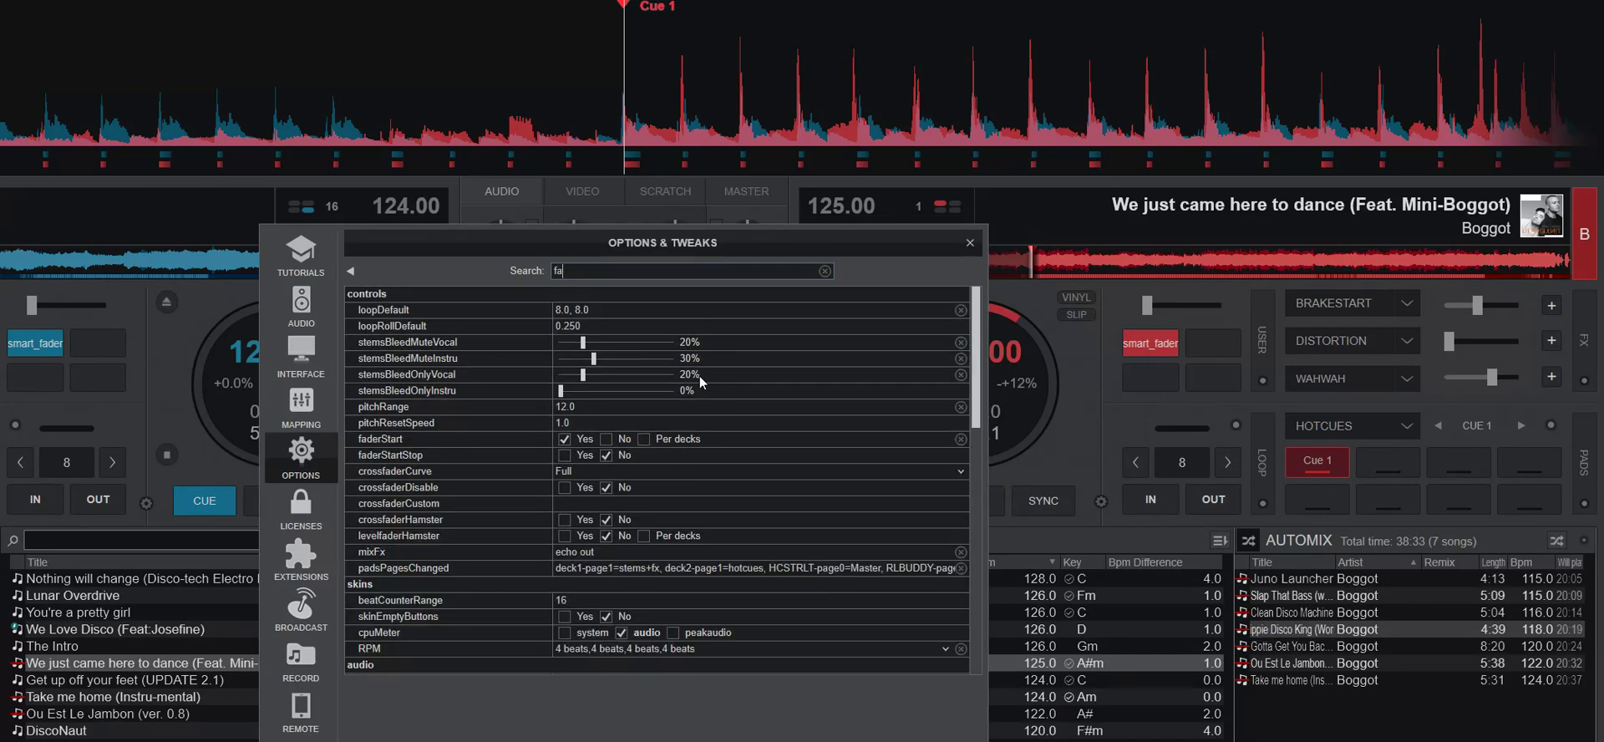
{"action": "type", "text": "dr"}
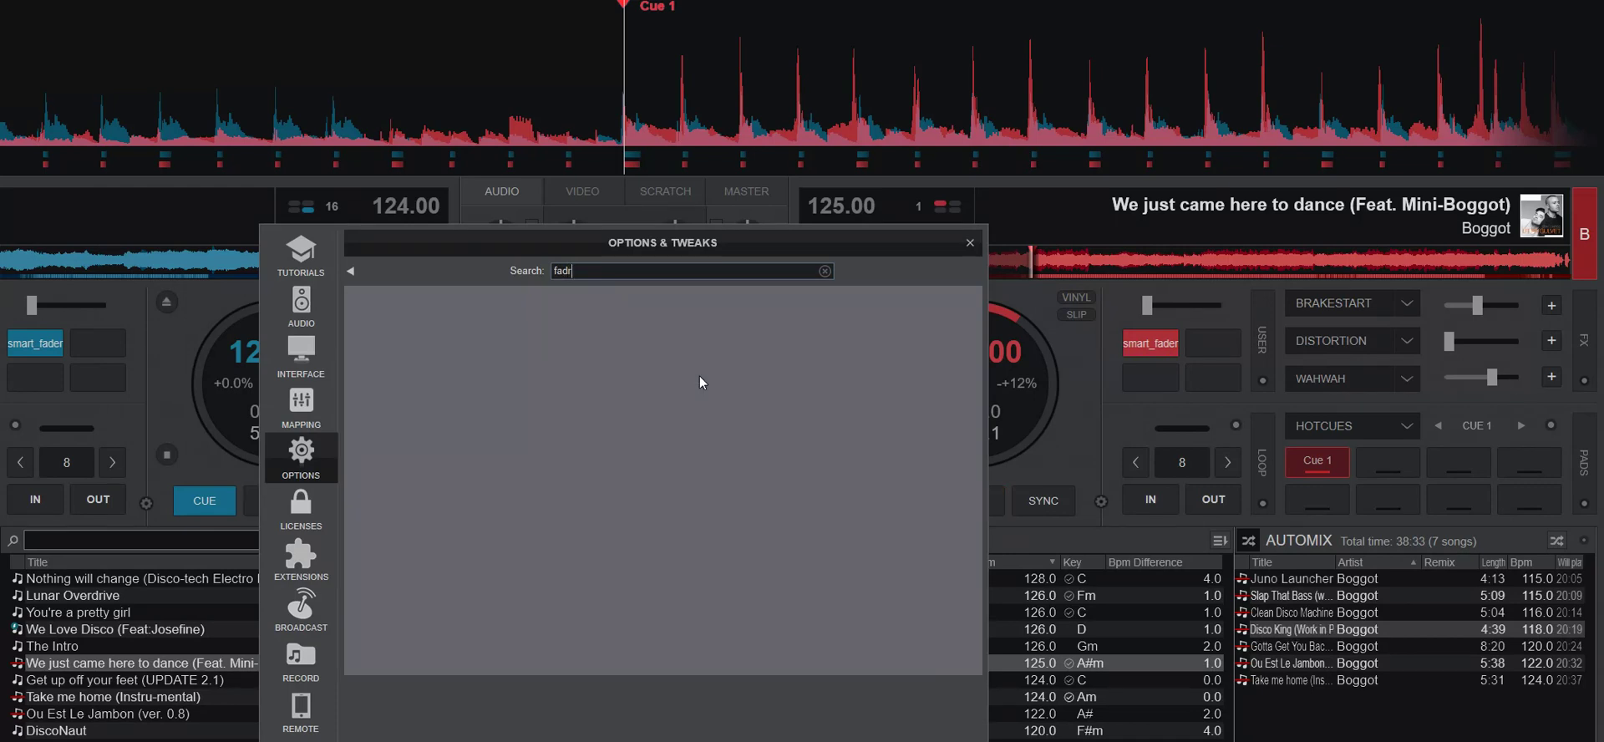
{"action": "key", "text": "BackSpace"}
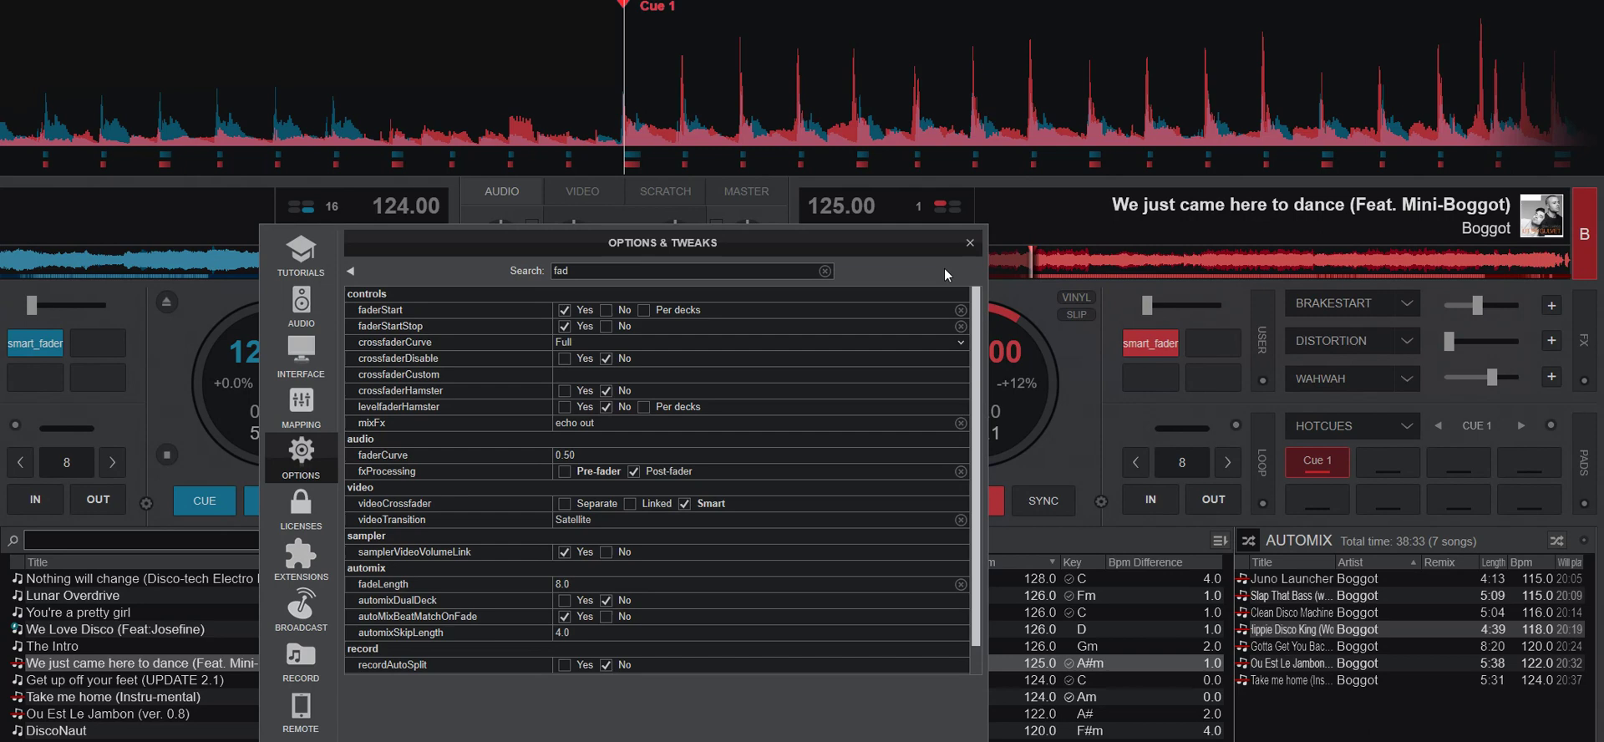
{"action": "left_click", "coordinate": [970, 243]}
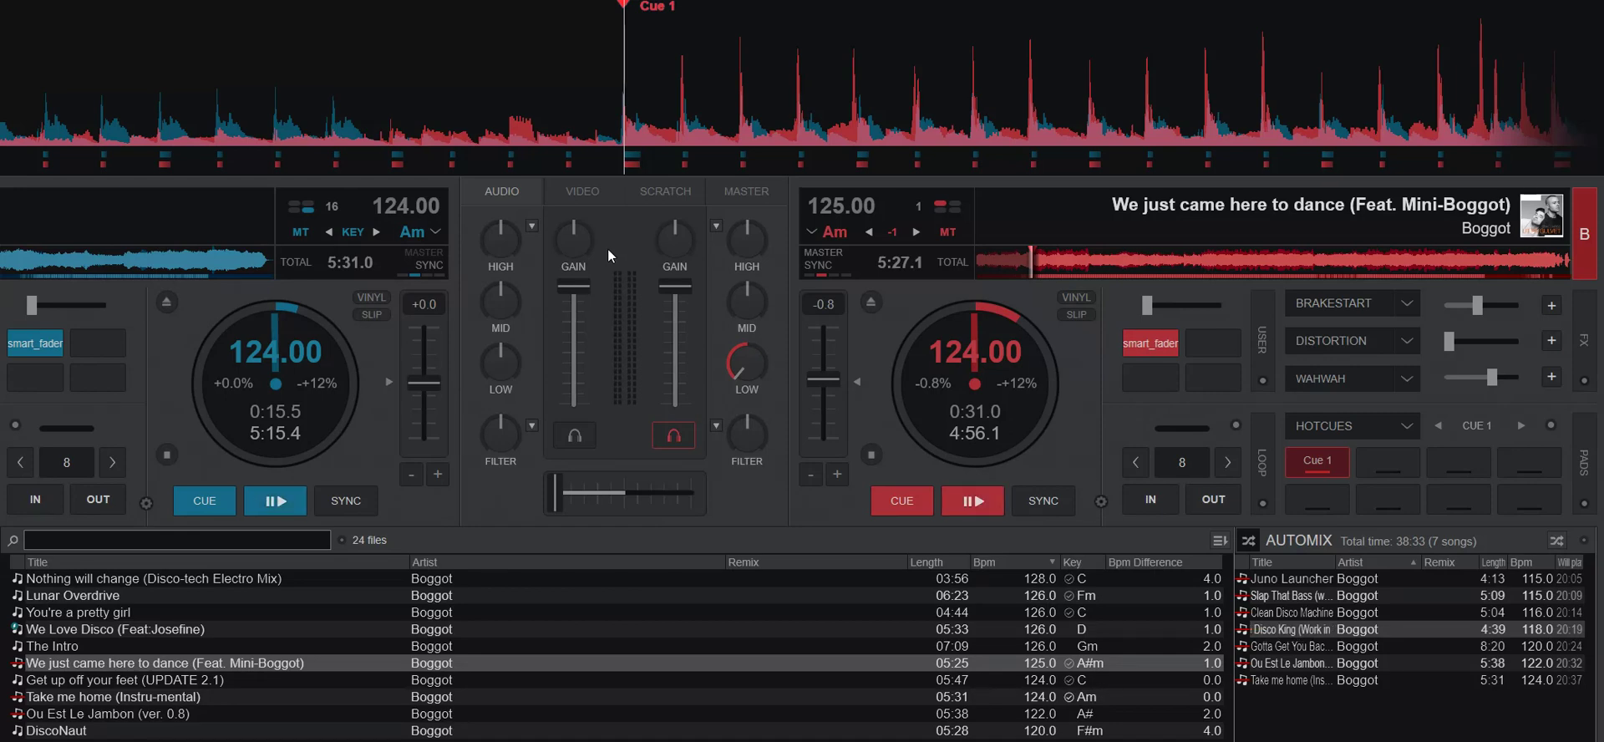
- Play deck A, swing the crossfader right, left and right to test fader start/stop, then cue deck B
{"action": "left_click", "coordinate": [259, 504]}
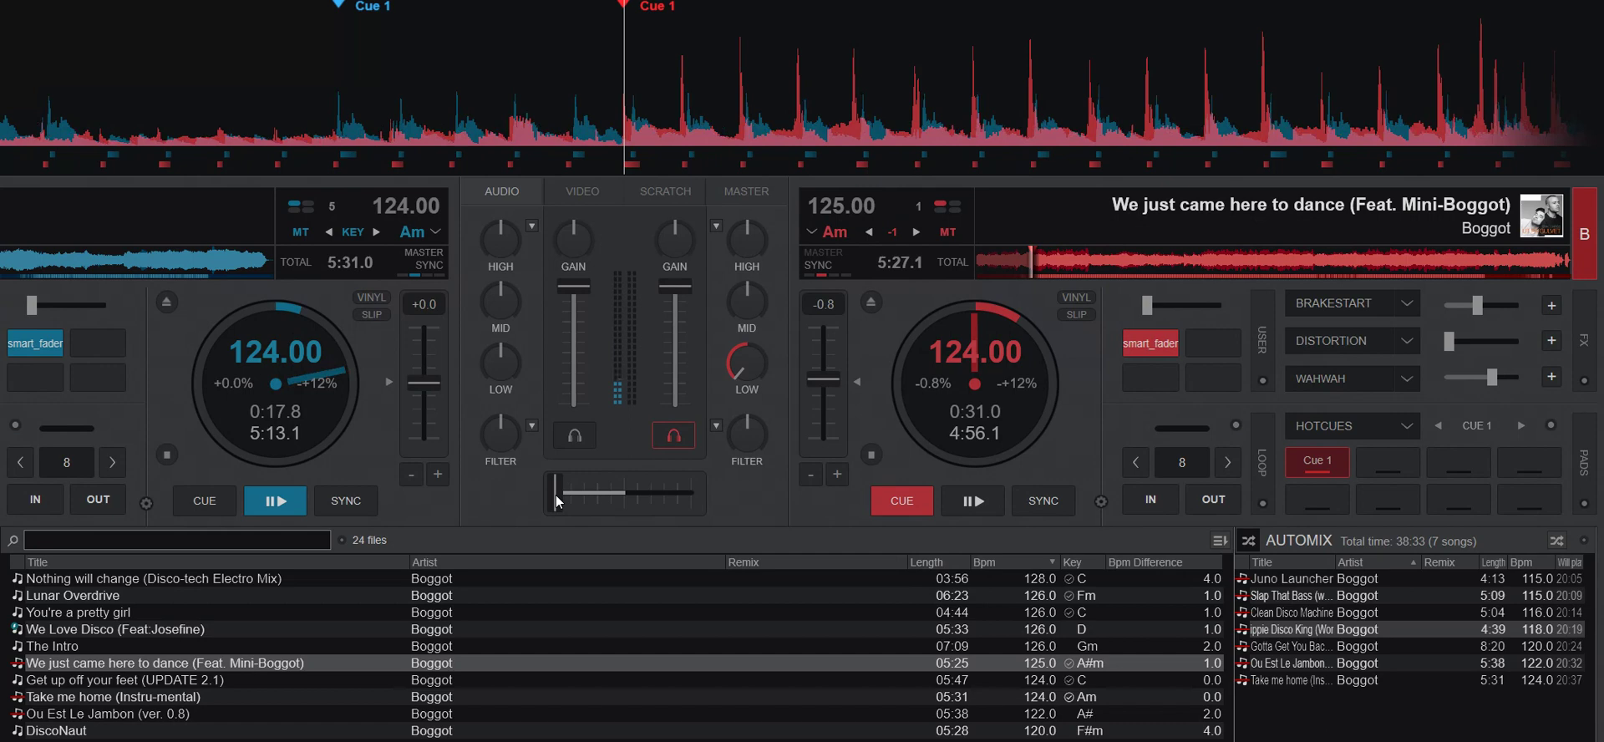
{"action": "left_click_drag", "start_coordinate": [556, 500], "coordinate": [695, 504]}
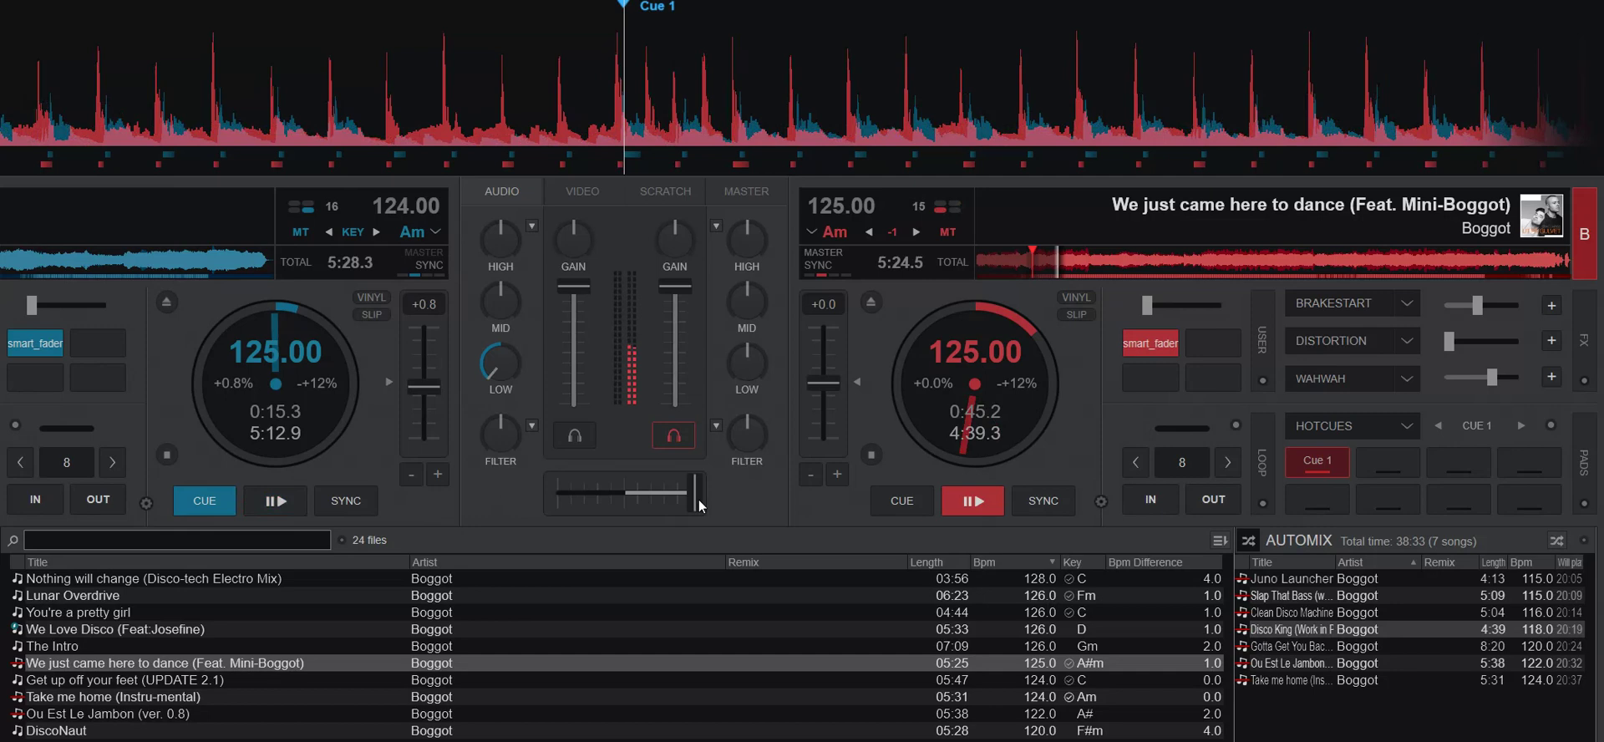
{"action": "left_click_drag", "start_coordinate": [698, 500], "coordinate": [552, 493]}
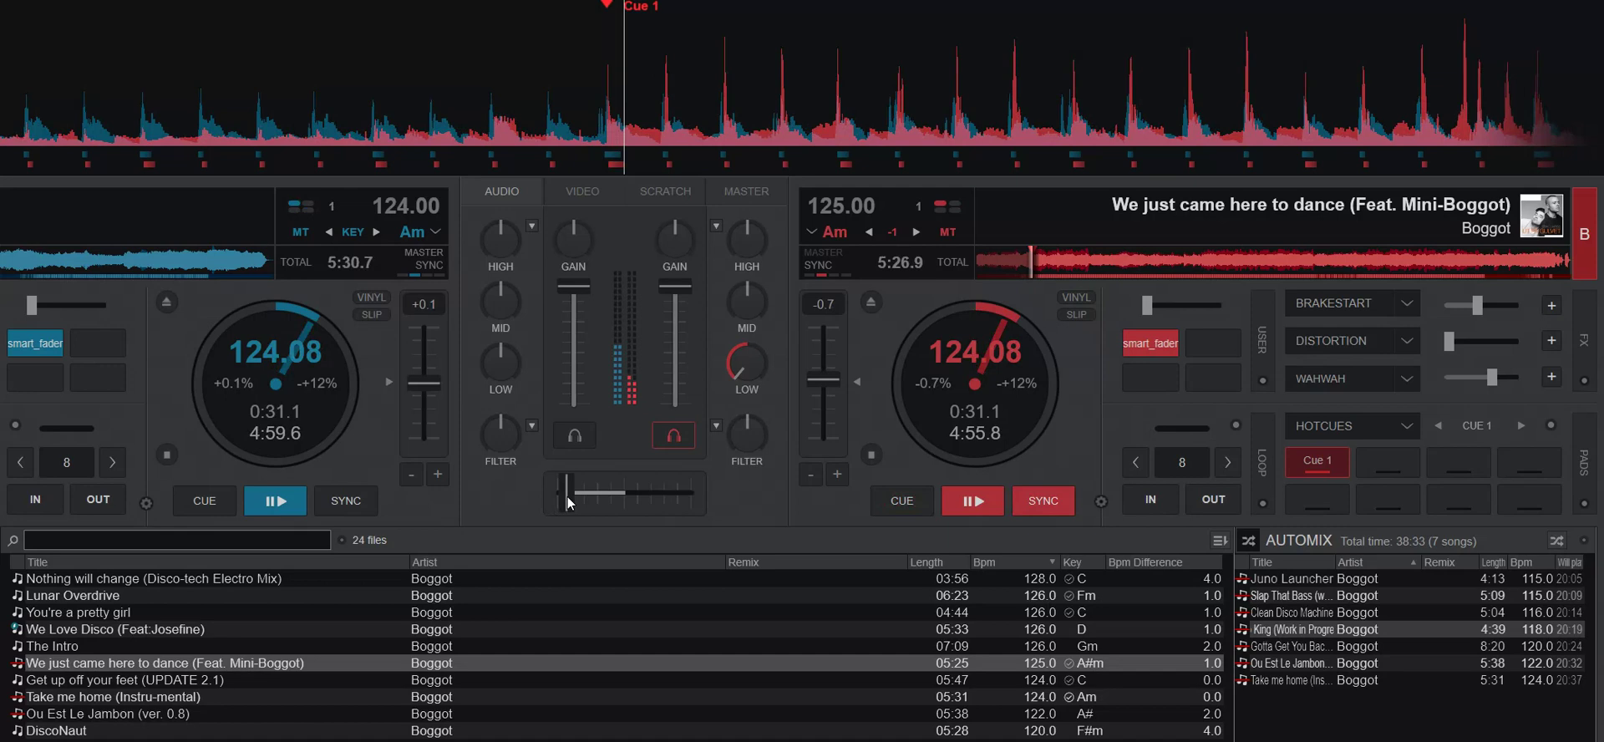
{"action": "left_click_drag", "start_coordinate": [552, 505], "coordinate": [700, 509]}
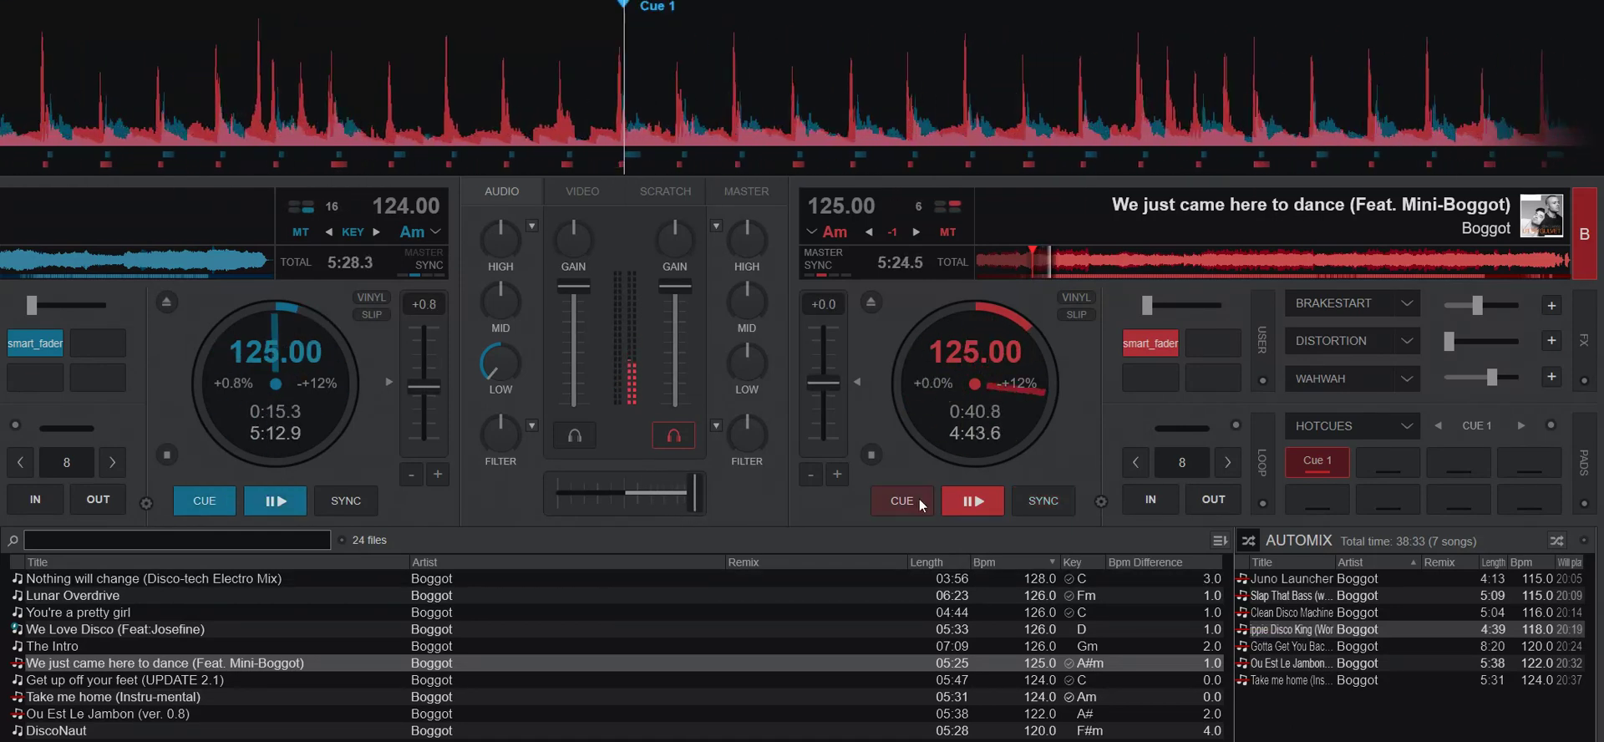
{"action": "left_click", "coordinate": [919, 500]}
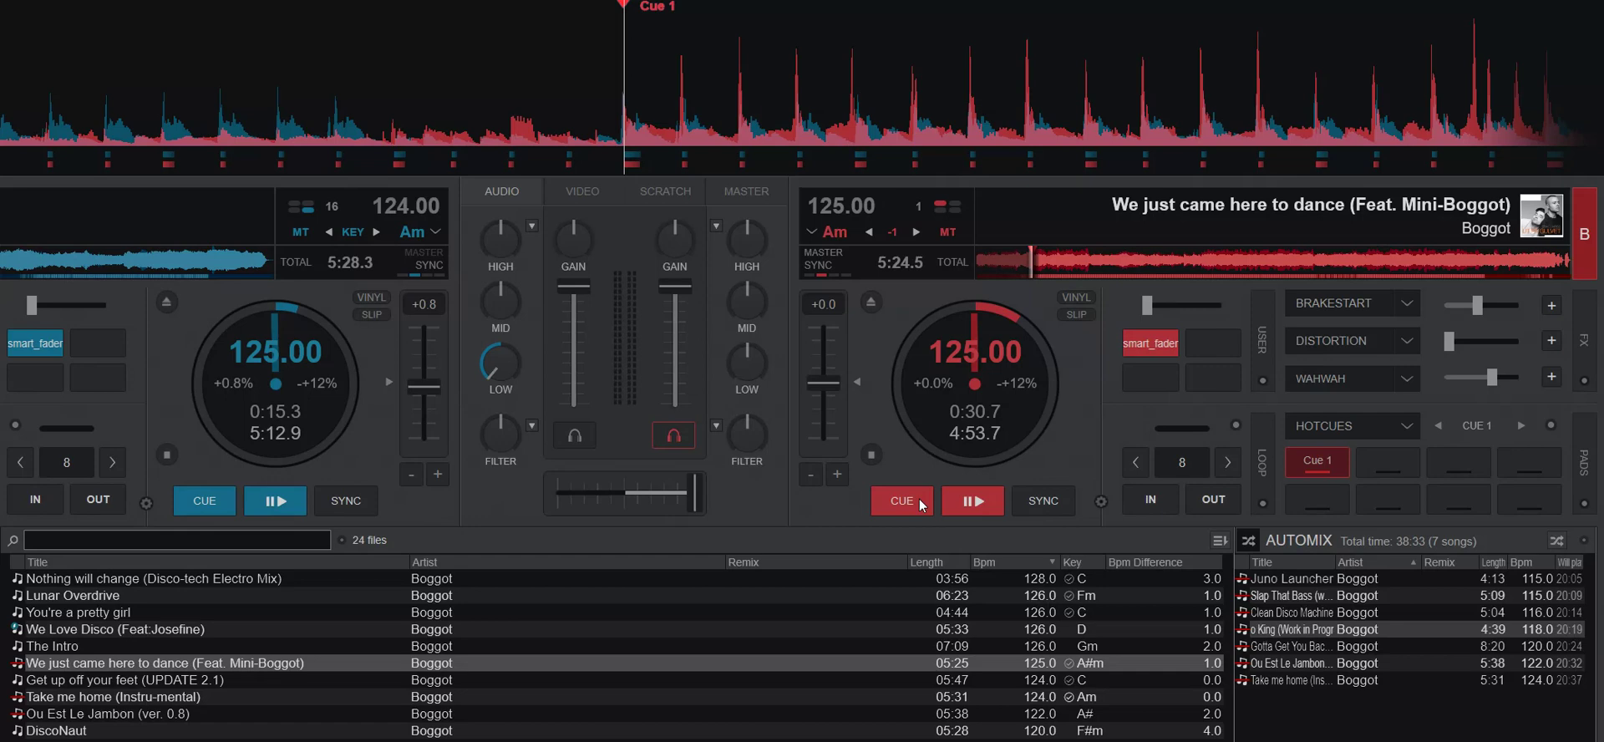
- Turn off deck A's smart_fader, set the Automix type to Smart, and start Automix
{"action": "left_click", "coordinate": [1150, 341]}
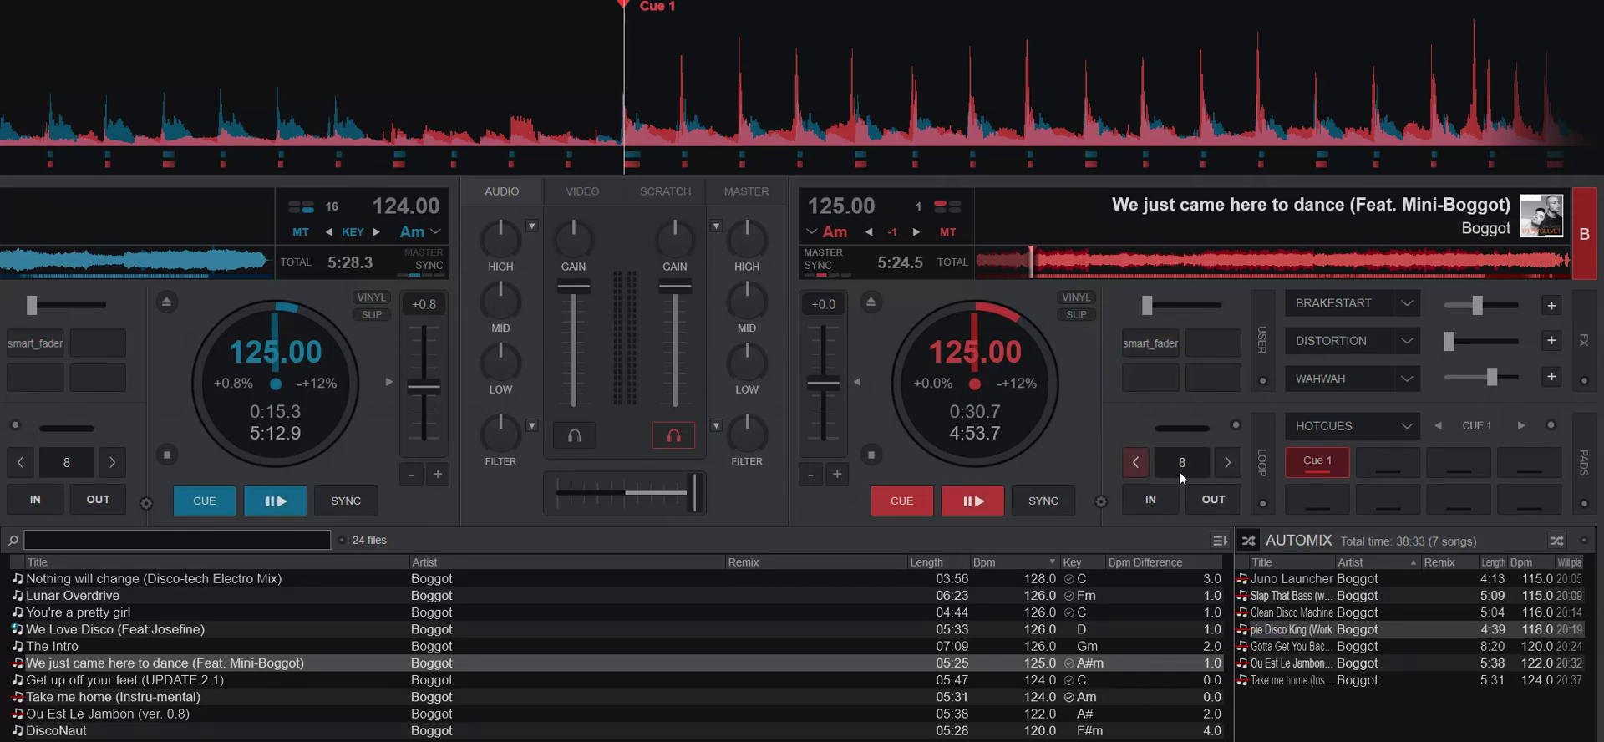
{"action": "left_click", "coordinate": [1584, 541]}
{"action": "mouse_move", "coordinate": [1546, 632]}
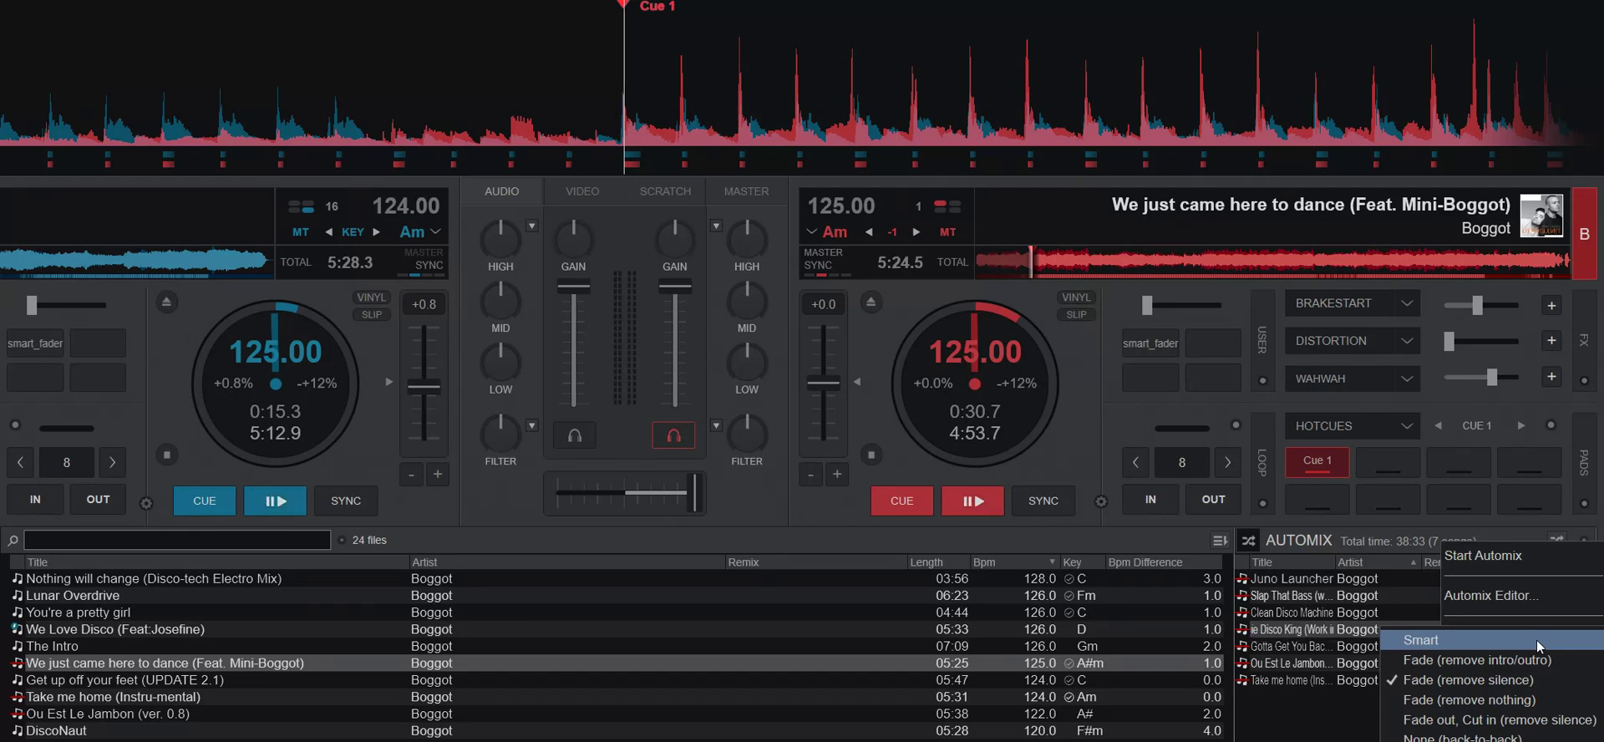
{"action": "left_click", "coordinate": [1537, 640]}
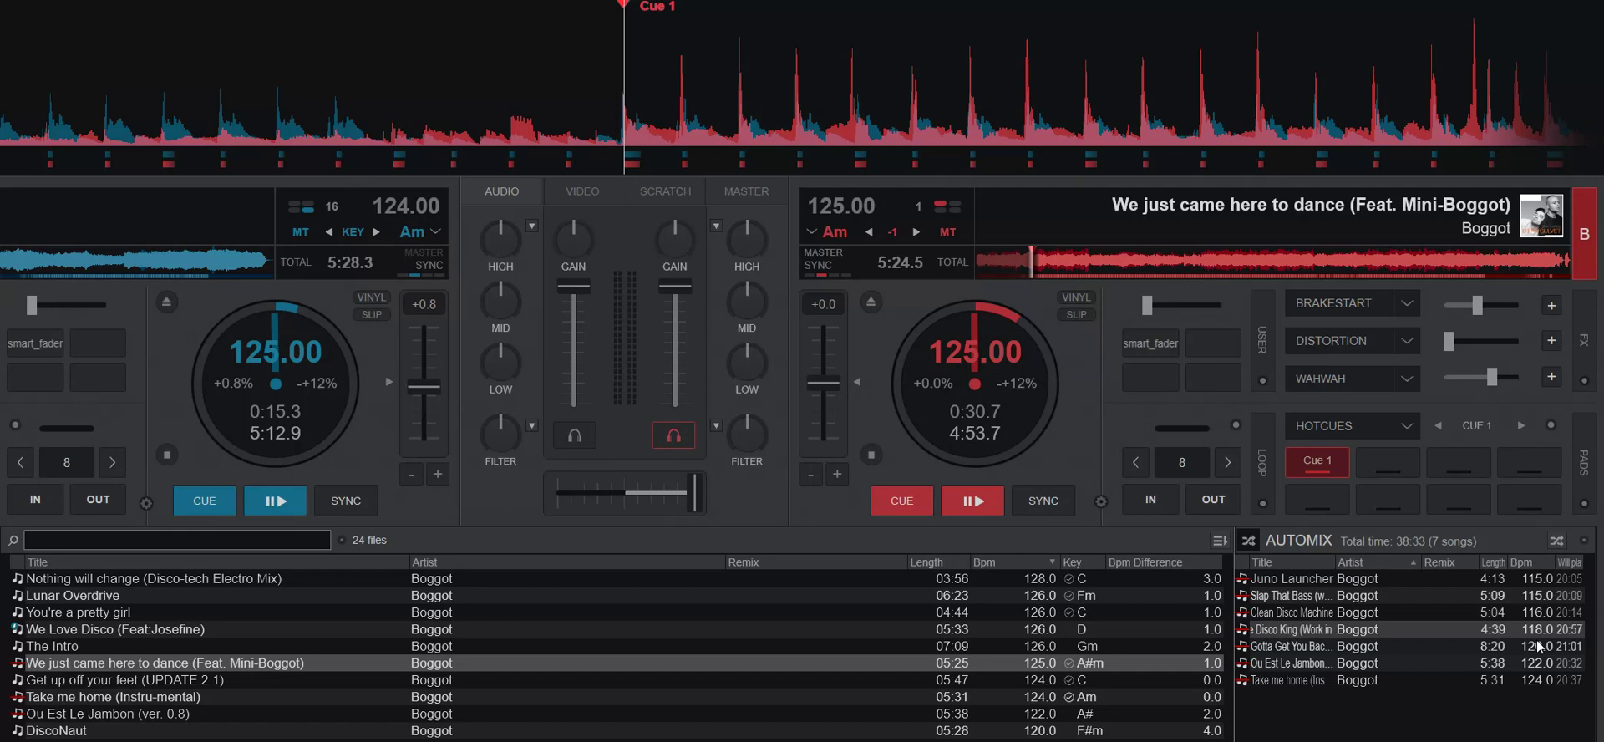
{"action": "left_click", "coordinate": [1557, 542]}
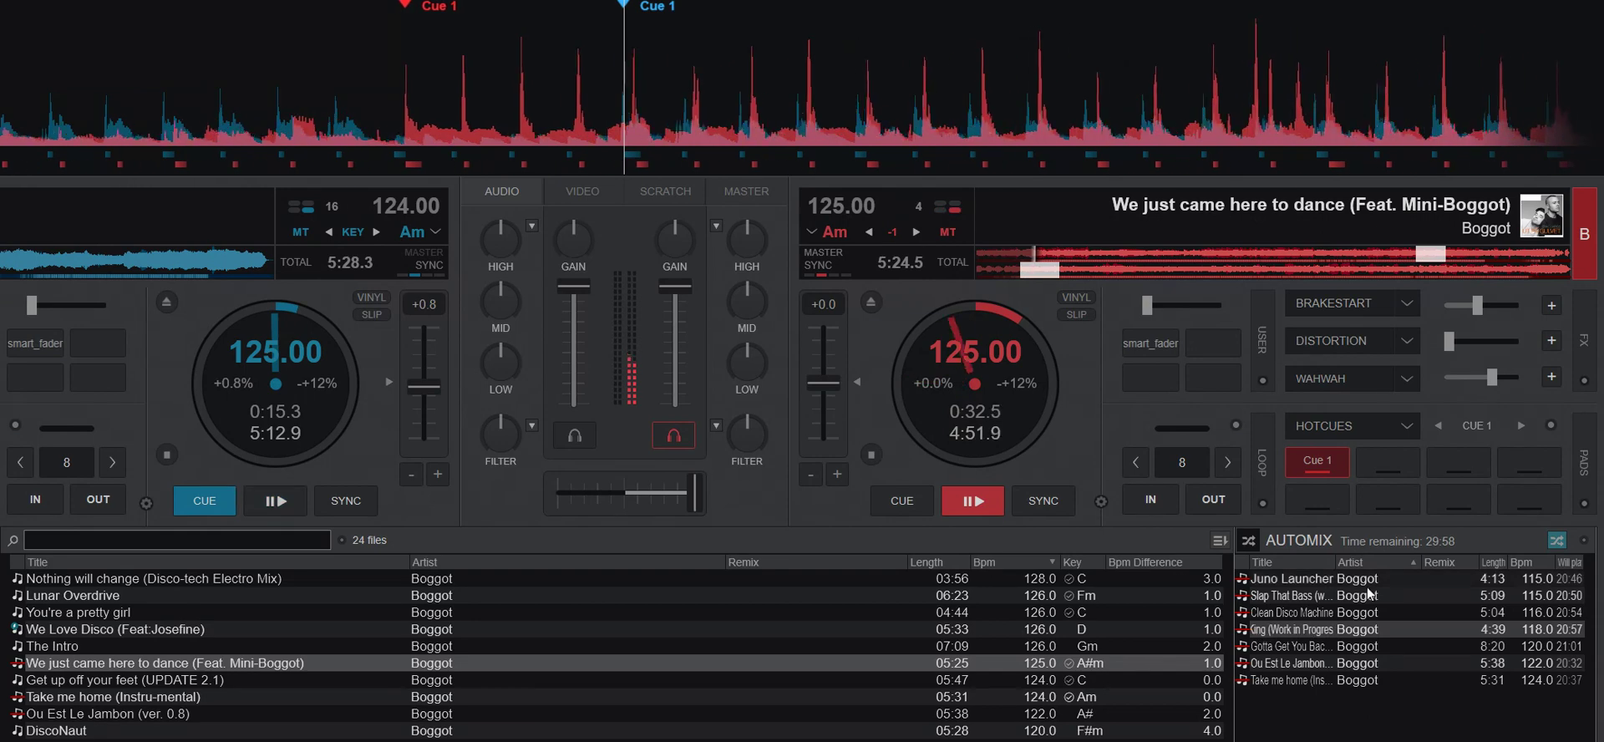
- Jump deck B near the end of each track so Automix advances through Juno Launcher to Slap That Bass
{"action": "left_click", "coordinate": [1408, 259]}
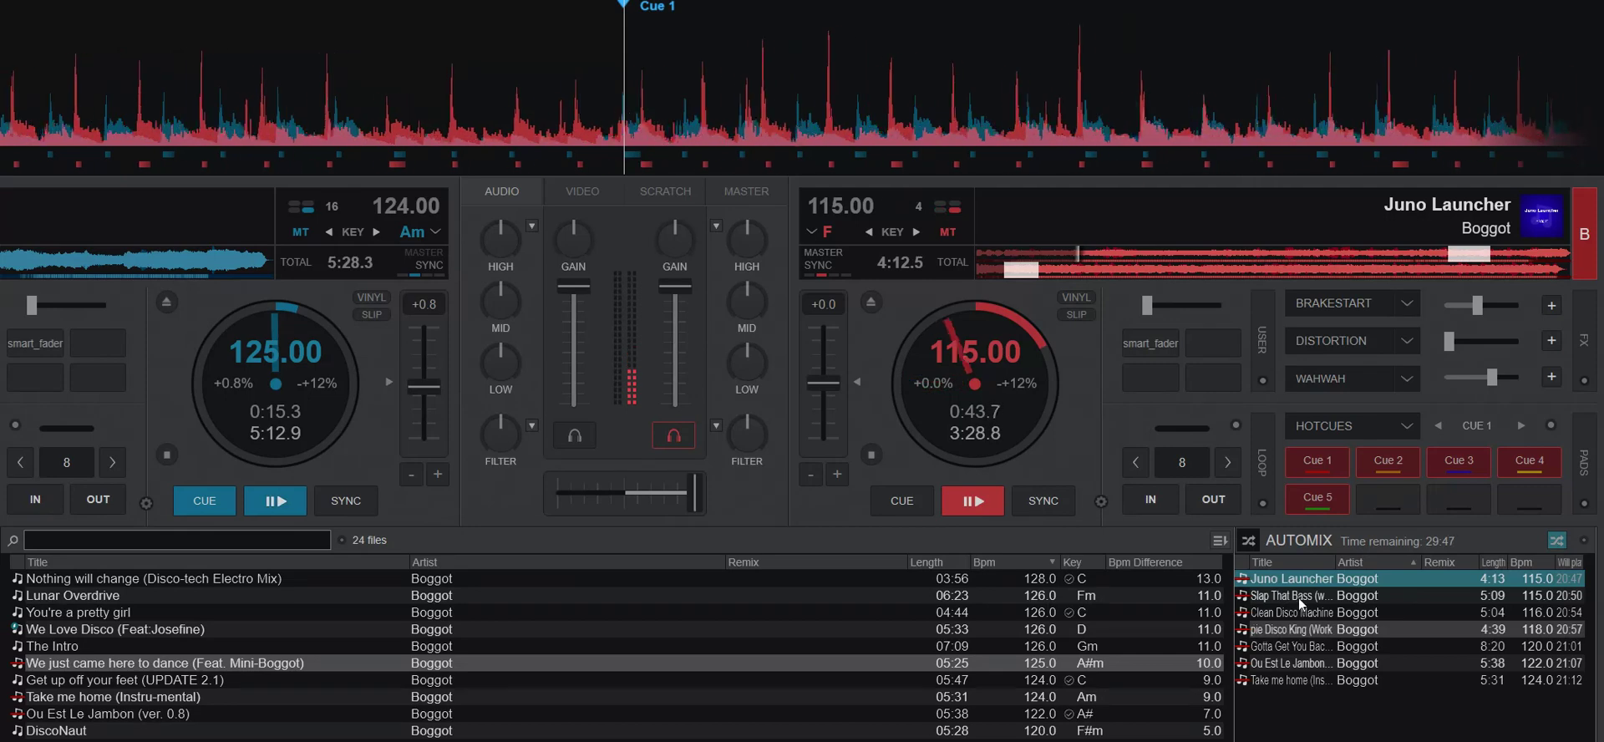
{"action": "left_click", "coordinate": [1443, 262]}
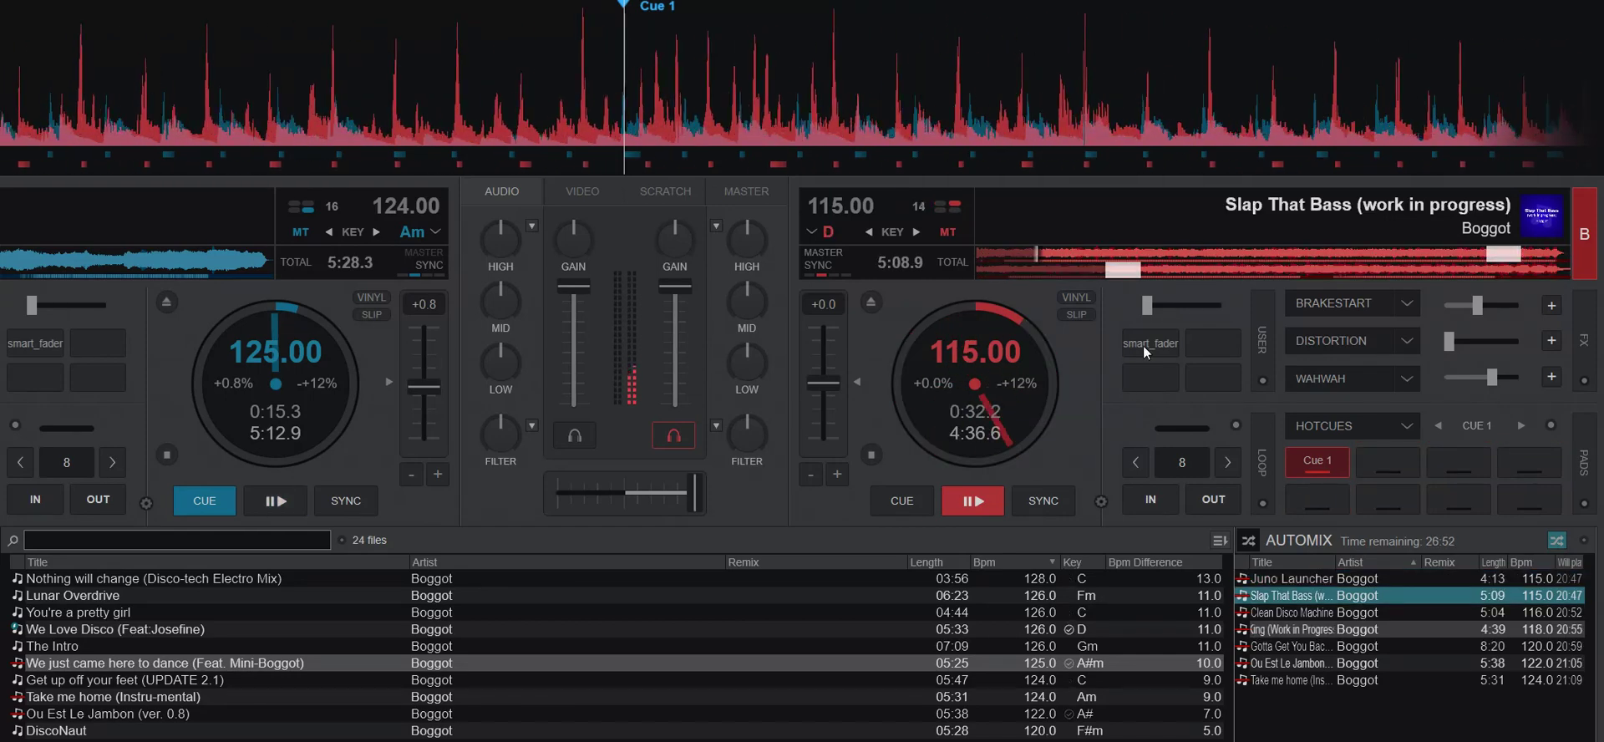
- Skip to the end of Slap That Bass so Automix loads Clean Disco Machine, then cue deck B
{"action": "left_click", "coordinate": [1484, 255]}
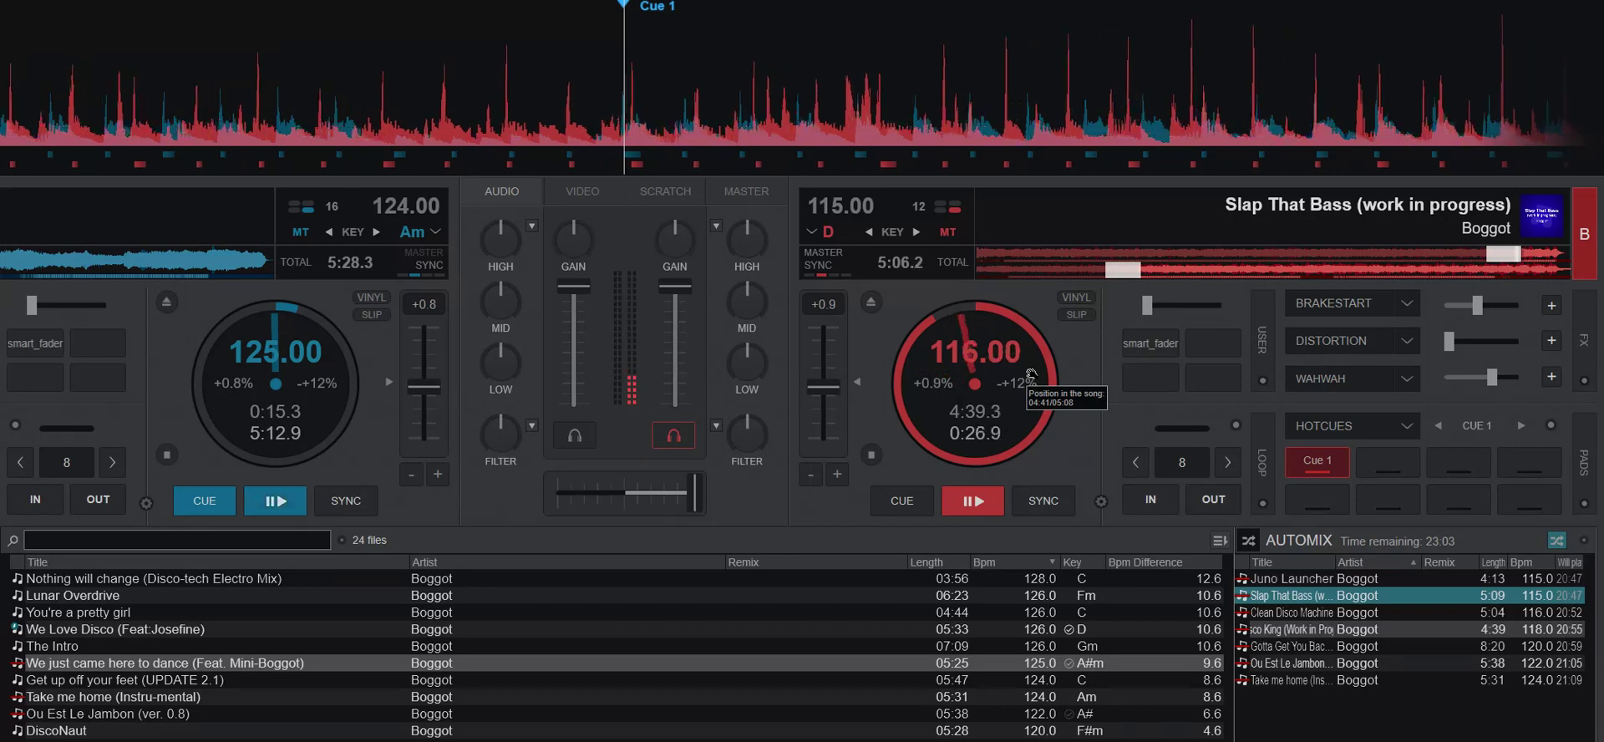
{"action": "left_click", "coordinate": [922, 498]}
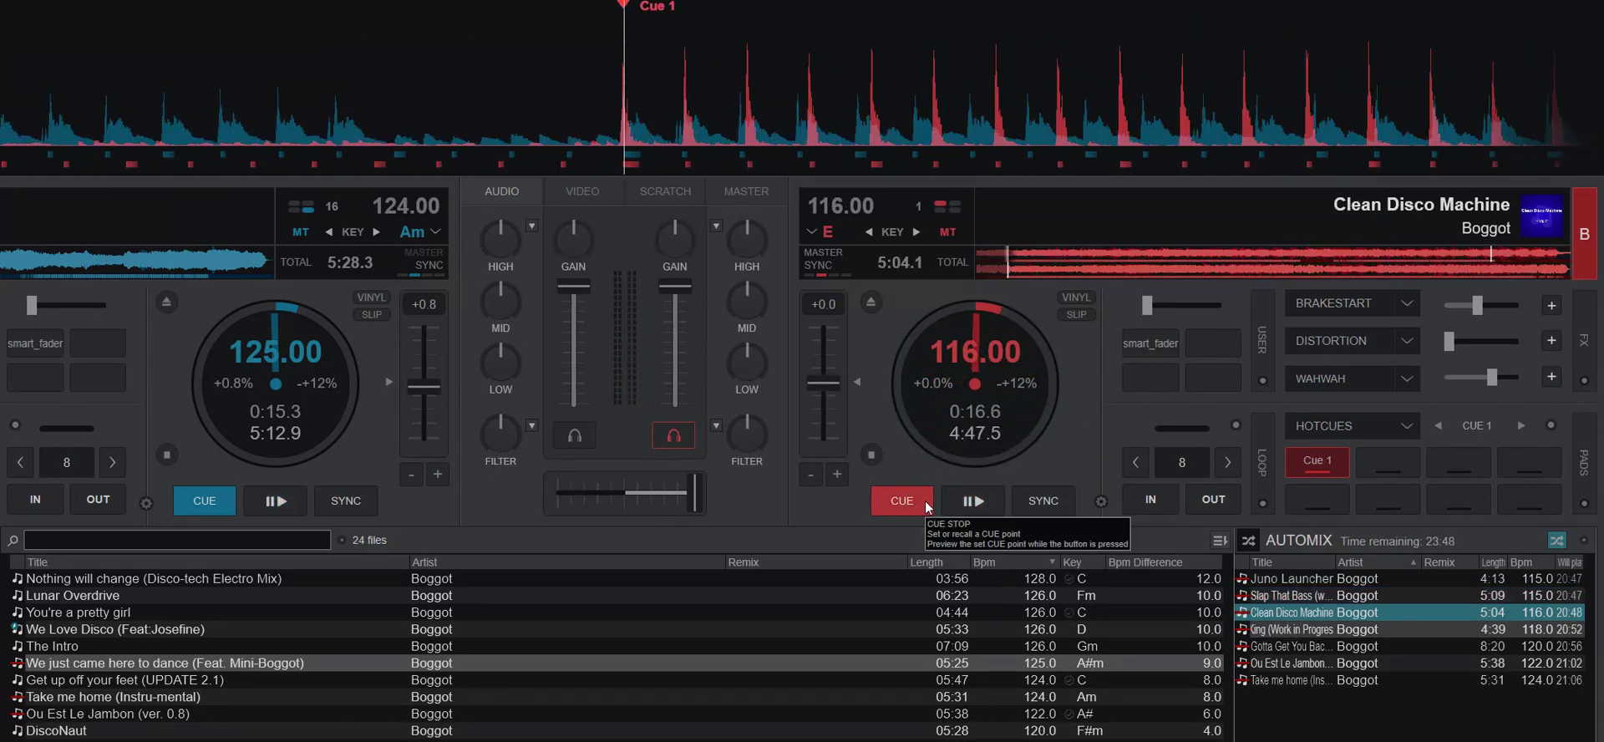
{"action": "left_click", "coordinate": [1584, 541]}
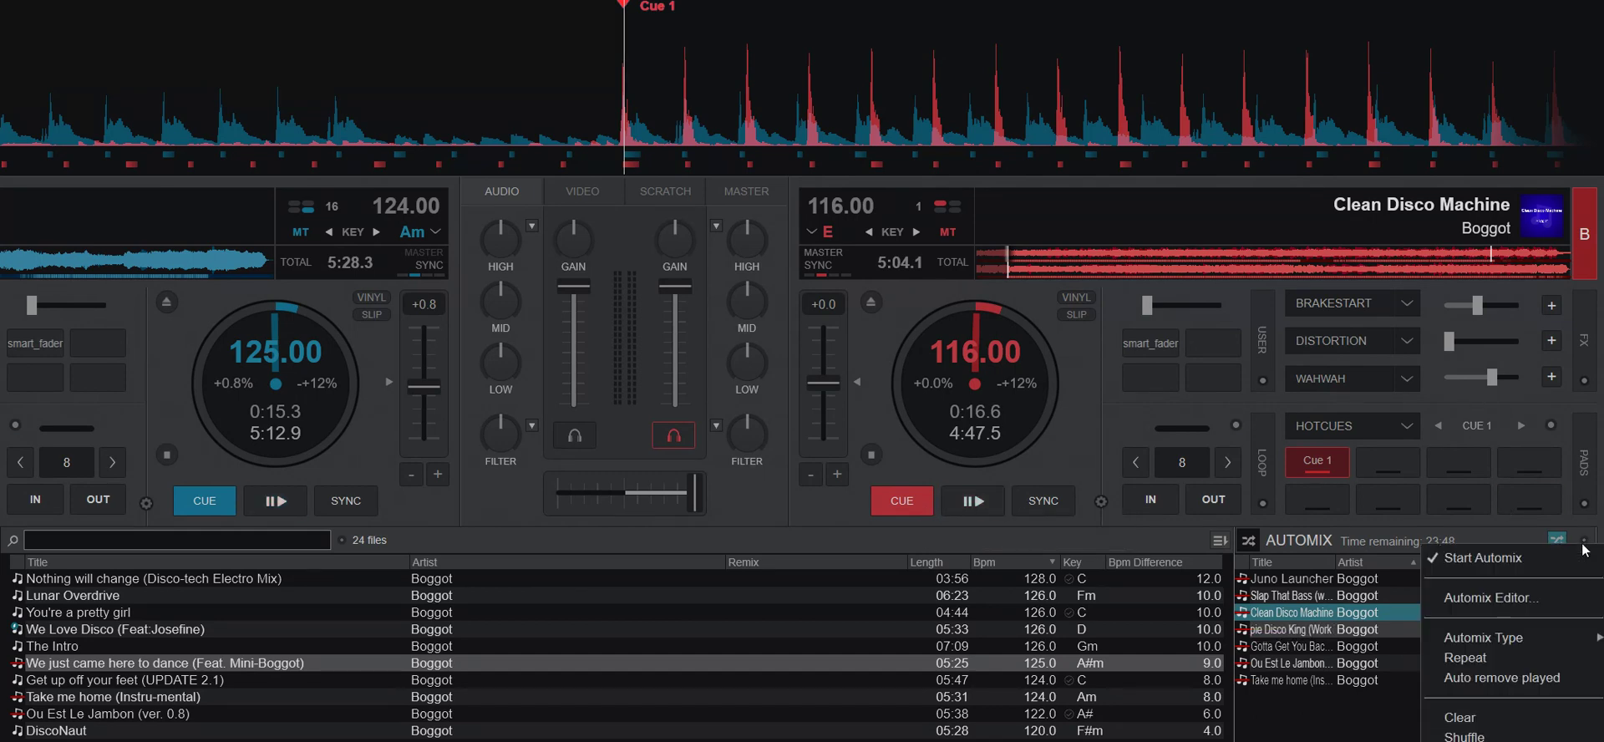
{"action": "mouse_move", "coordinate": [1529, 636]}
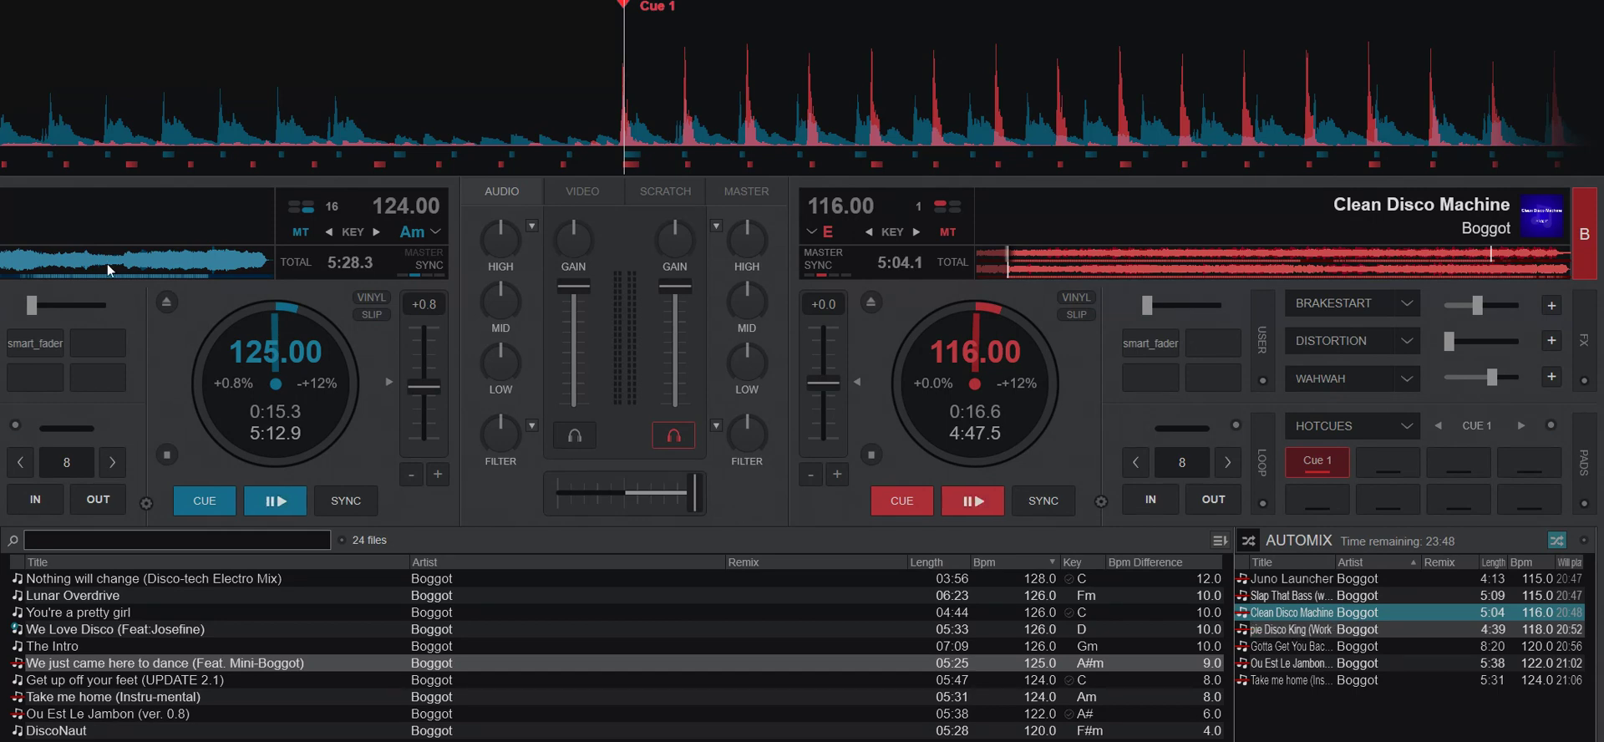
{"action": "left_click", "coordinate": [146, 503]}
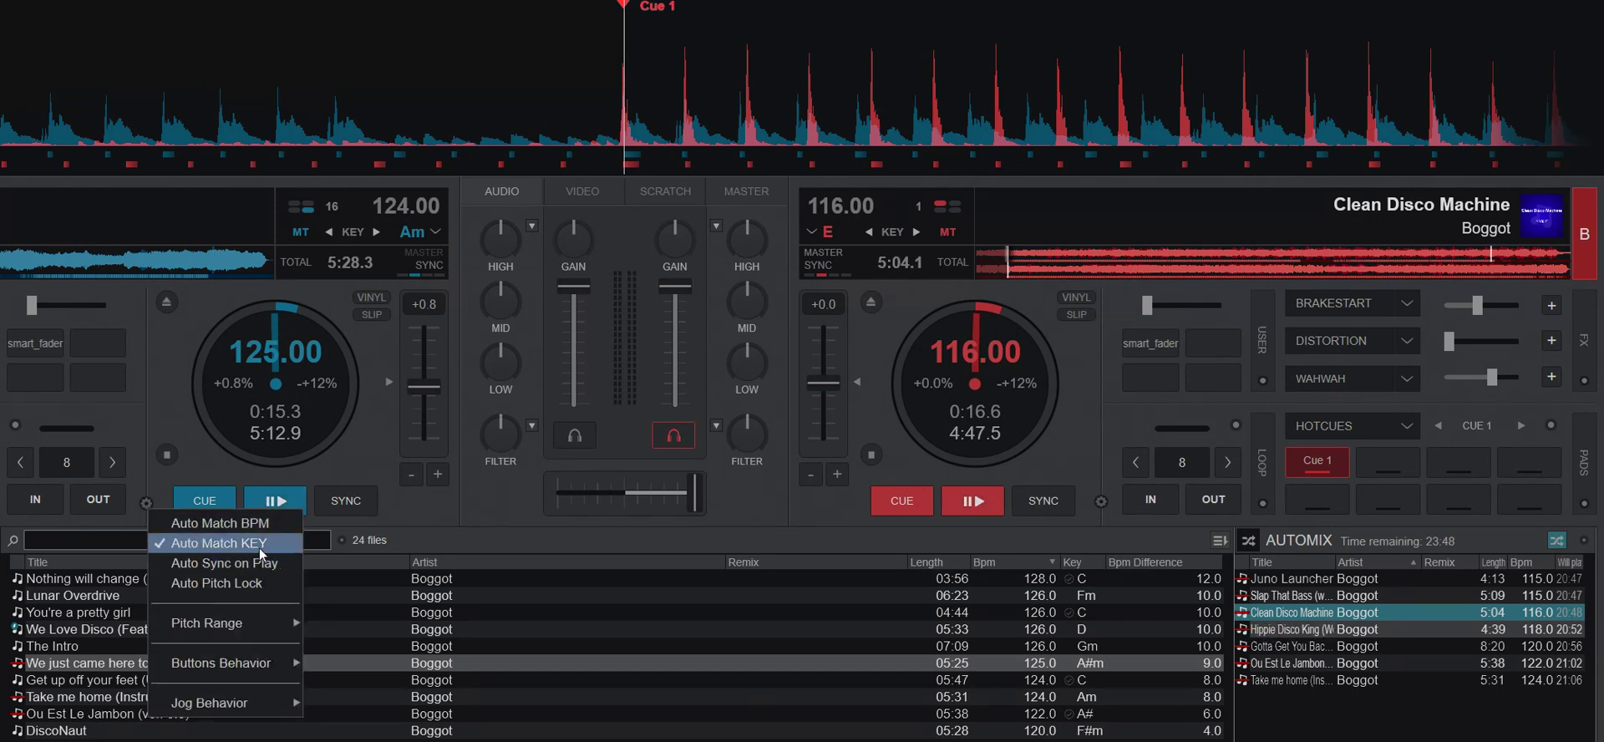
{"action": "left_click", "coordinate": [465, 526]}
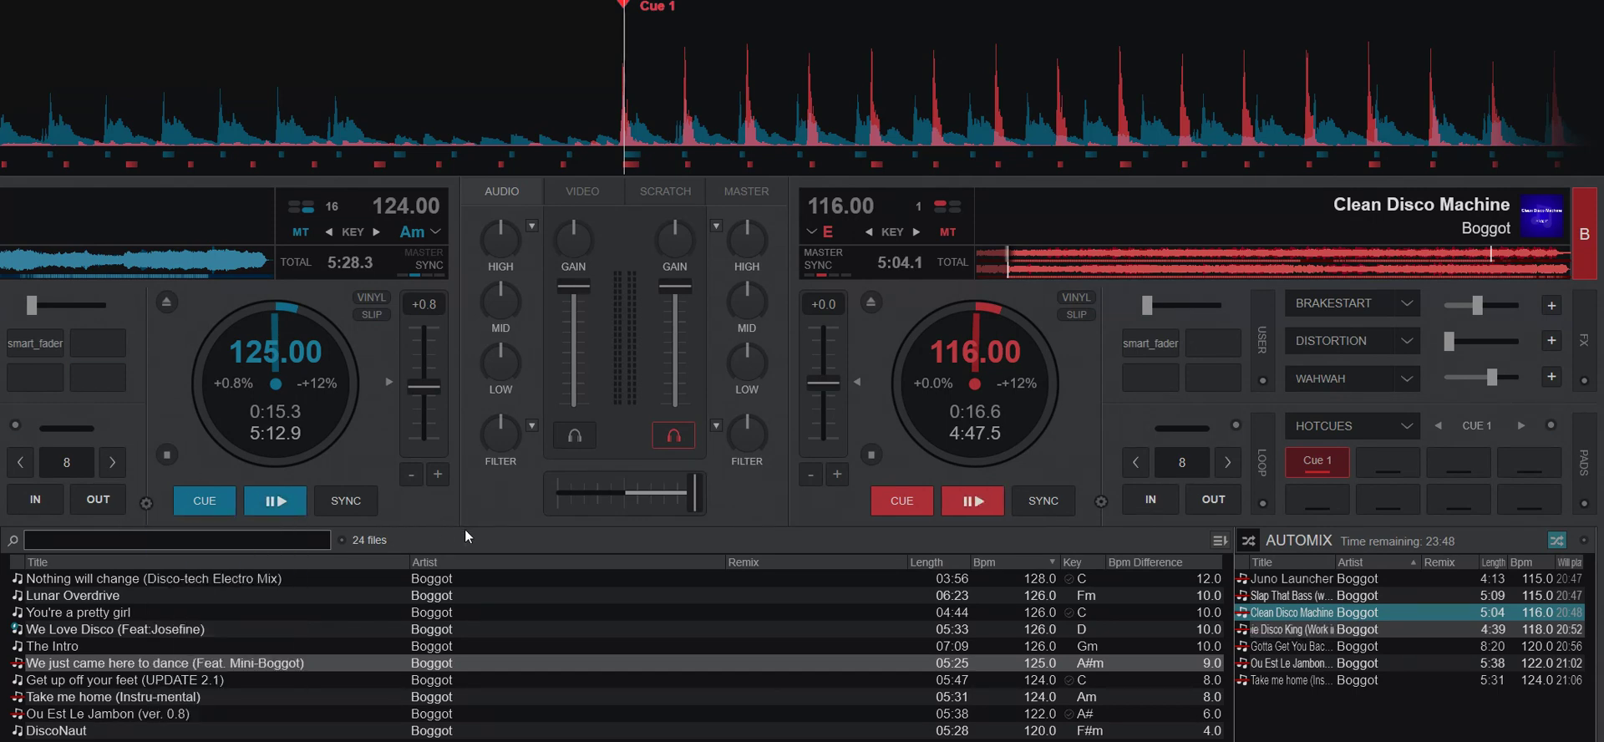